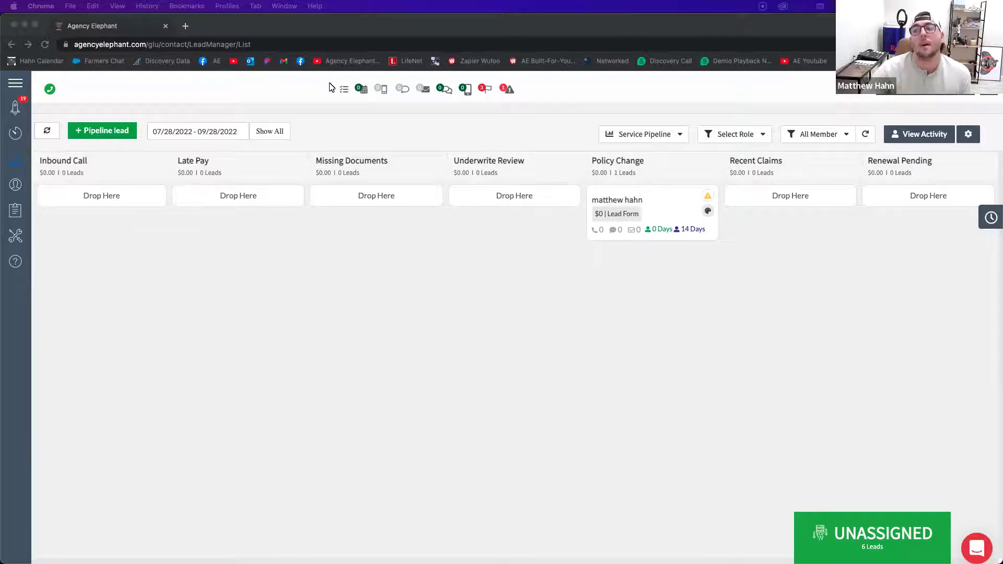
- Switch the board to the Sales Pipeline, then open Account Settings from the profile menu
click(647, 134)
click(643, 137)
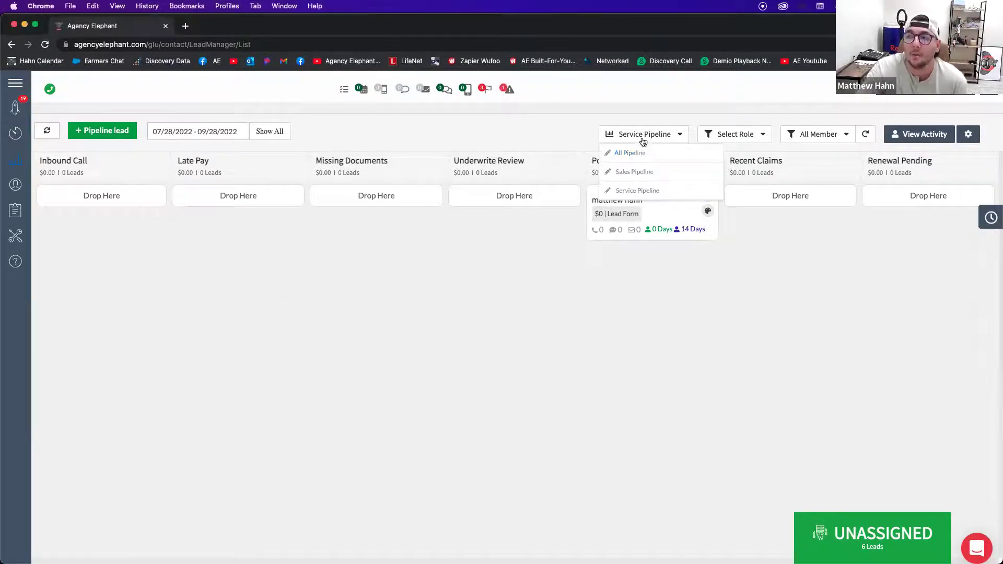
click(633, 172)
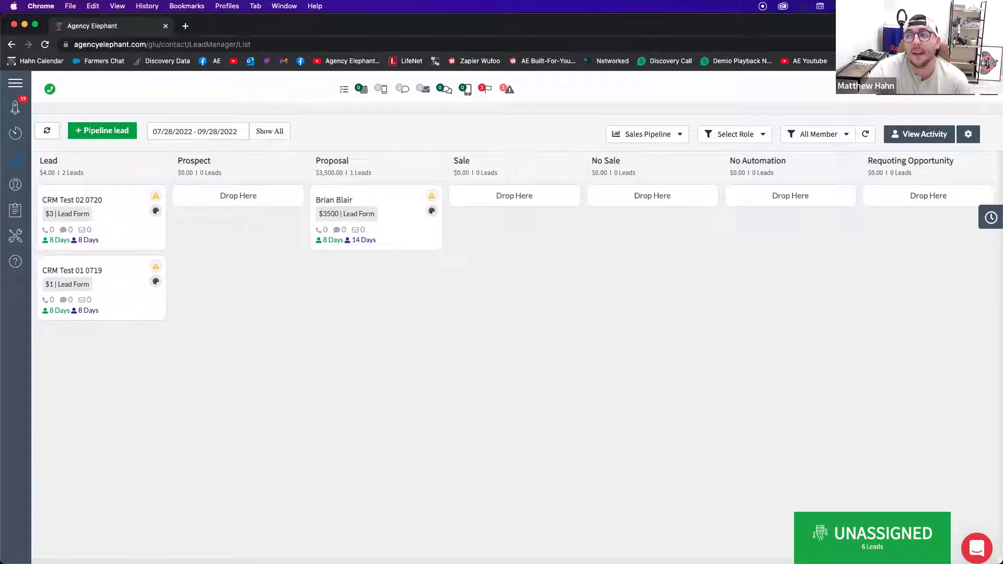
click(996, 96)
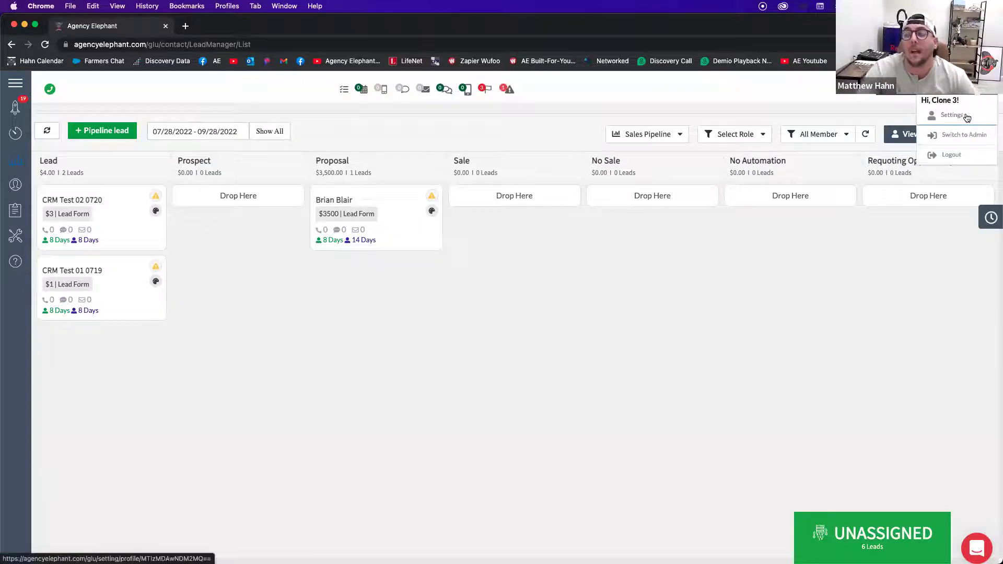
click(960, 115)
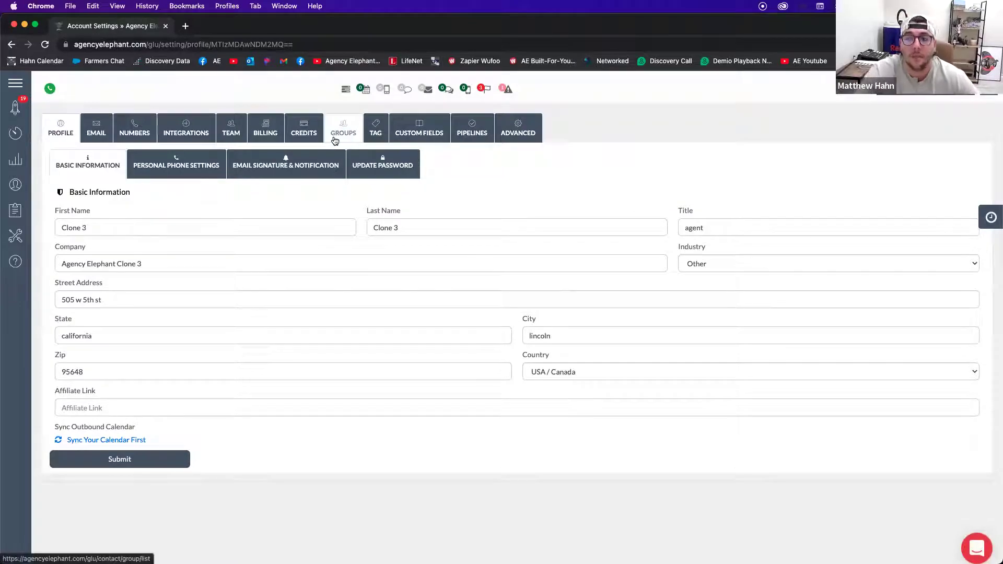
- Create a 'LO Close W/Discounts' status assigned to the Sales Pipeline in the Pipelines settings
click(475, 134)
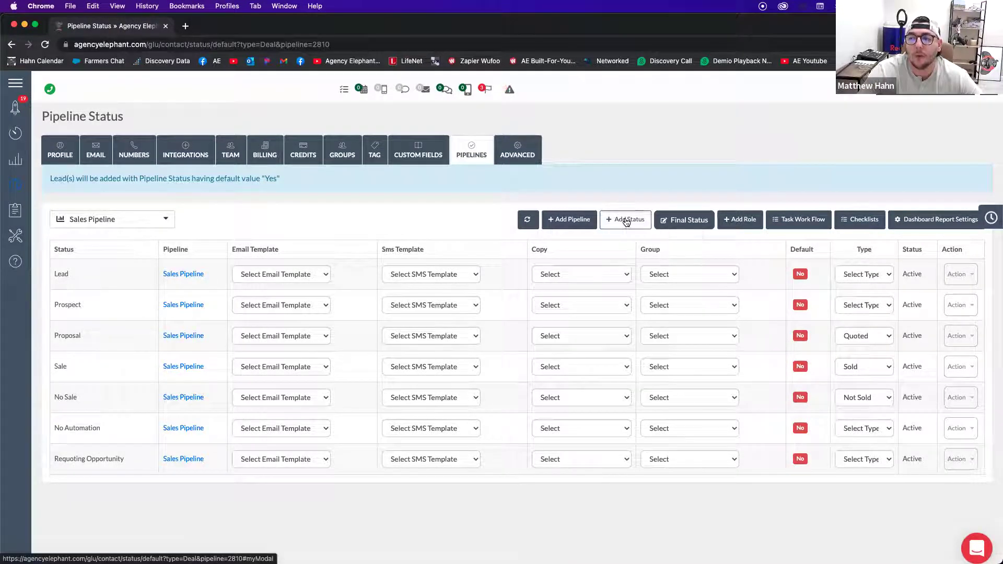
click(626, 222)
click(264, 142)
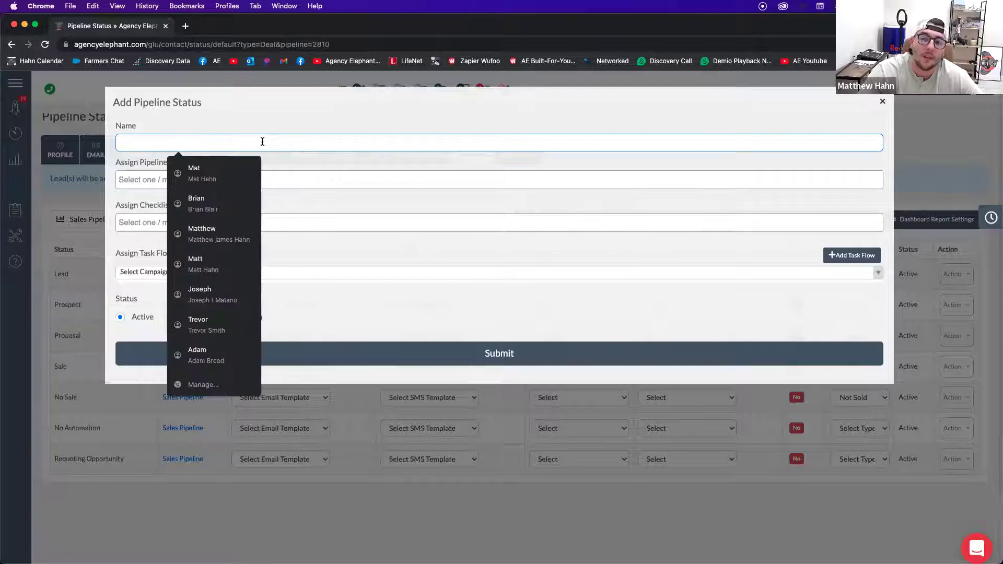
text(LO Close W)
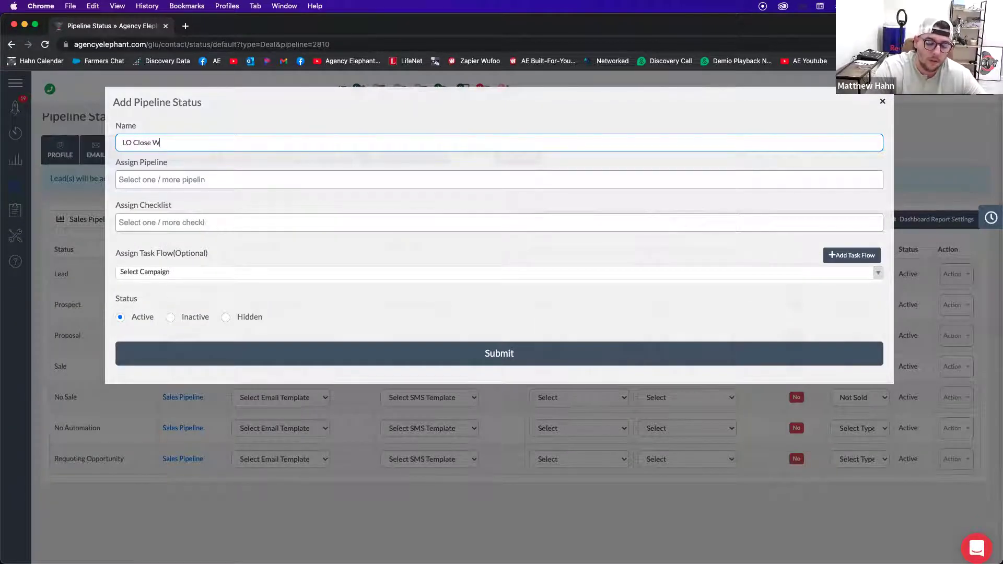
text(/Discounts)
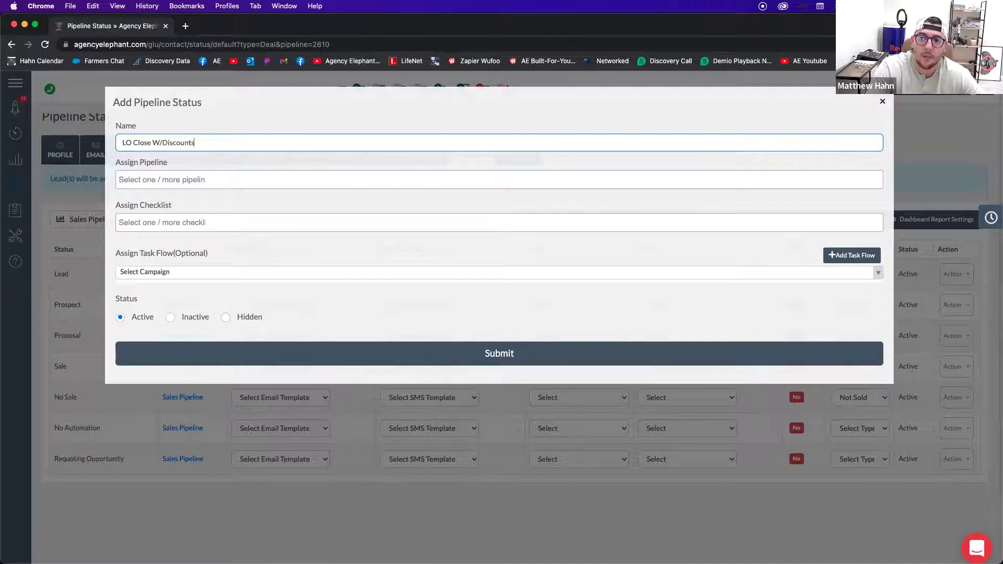
key(Tab)
text(sa)
key(Return)
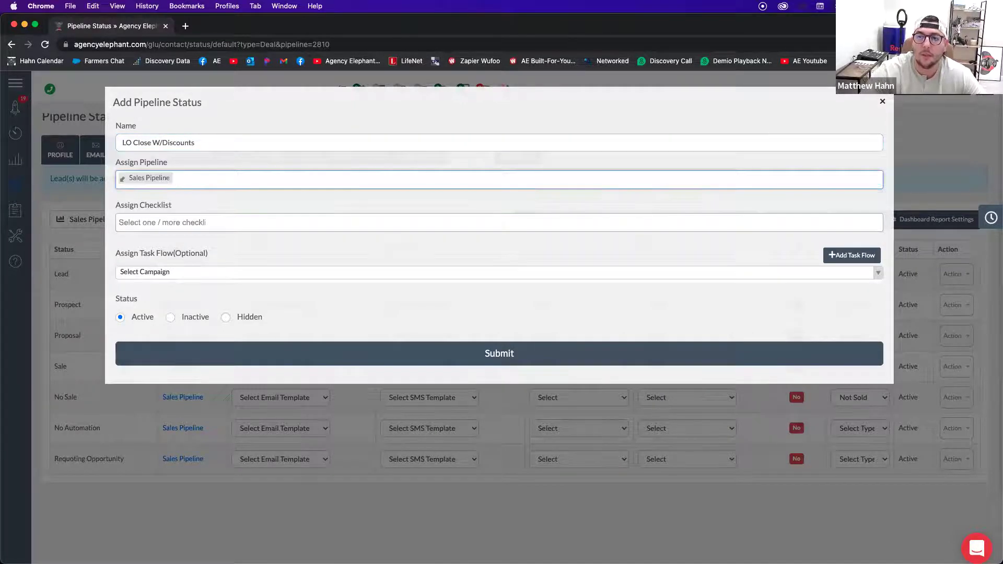
click(330, 352)
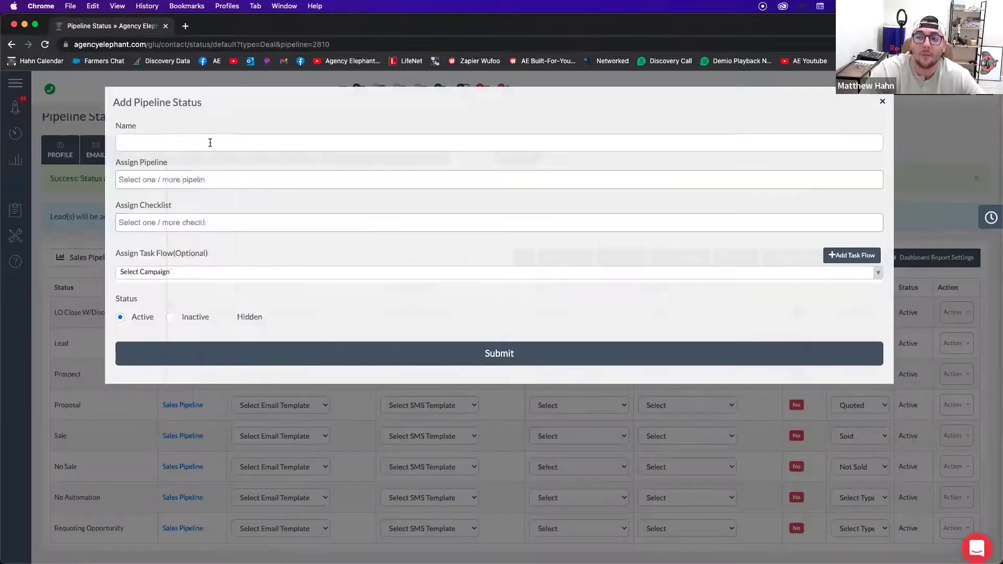
- Create a 'LO Close W/Out Discounts' status assigned to the Sales Pipeline
click(208, 139)
text(L)
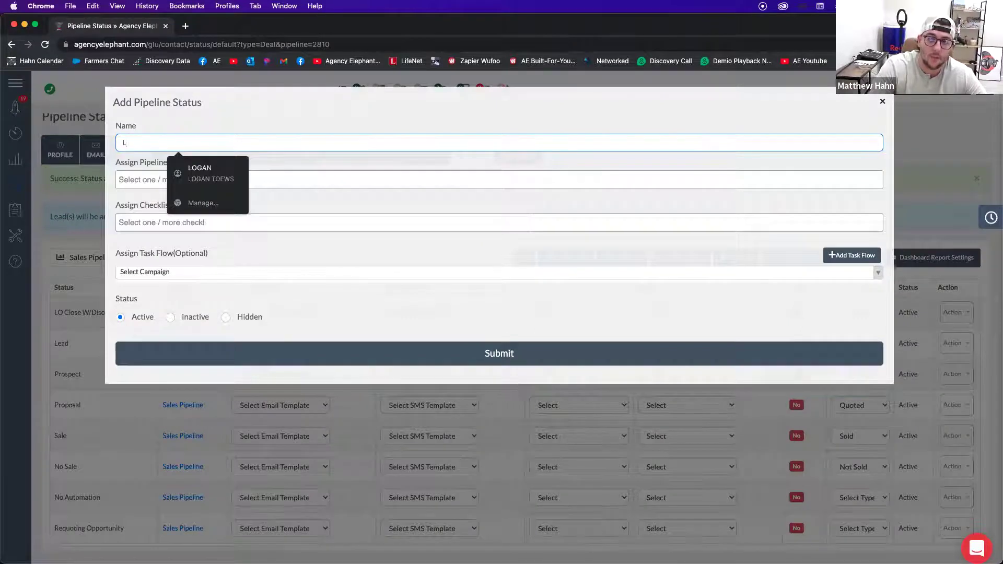
text(O C)
text(lose)
text( W/Dis)
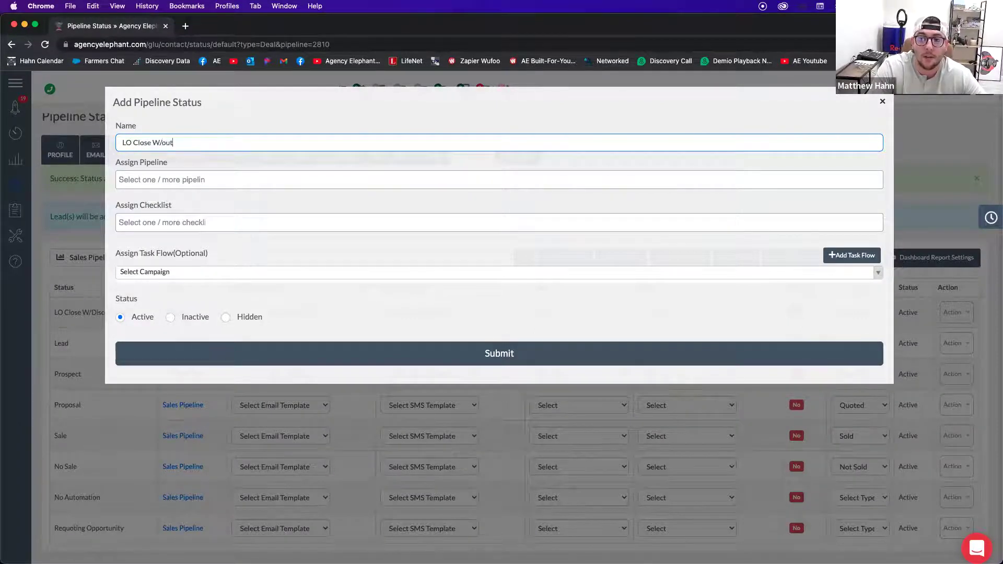
key(BackSpace)
key(BackSpace)
key(BackSpace)
text(Out Discounts)
key(Tab)
text(sale)
key(Return)
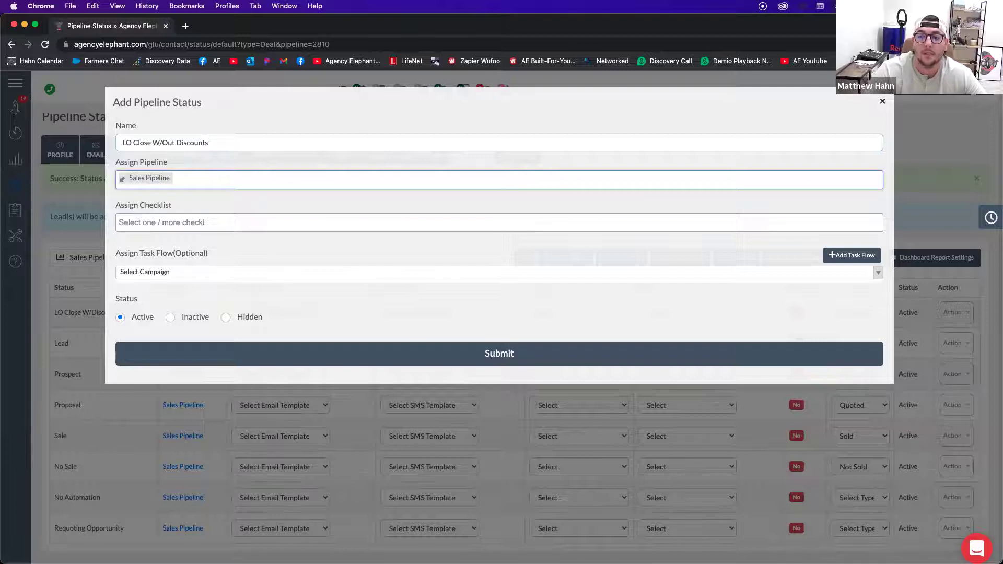
click(207, 351)
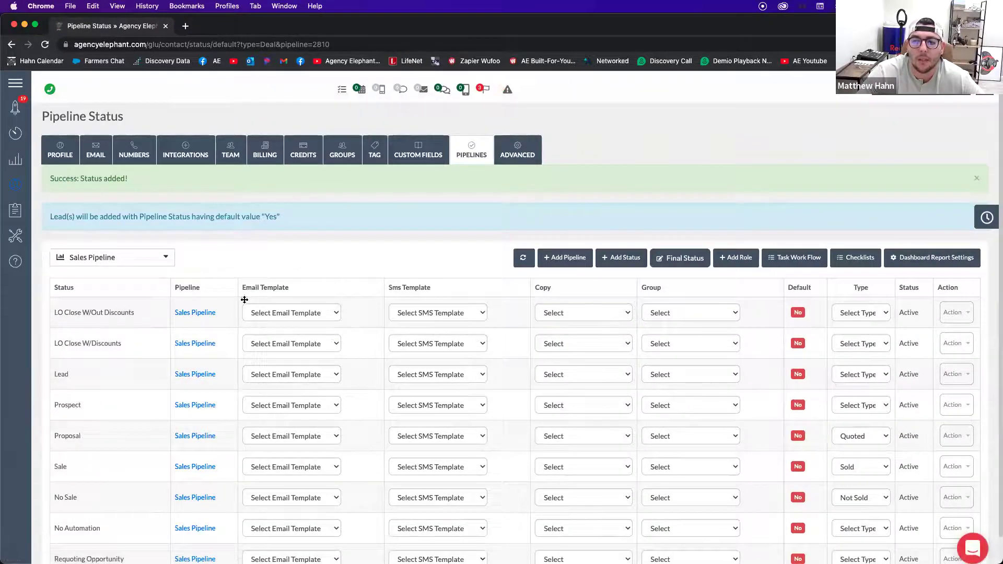
- Move both LO Close statuses below Sale and return to the pipeline board
drag(107, 332, 110, 465)
drag(104, 312, 101, 465)
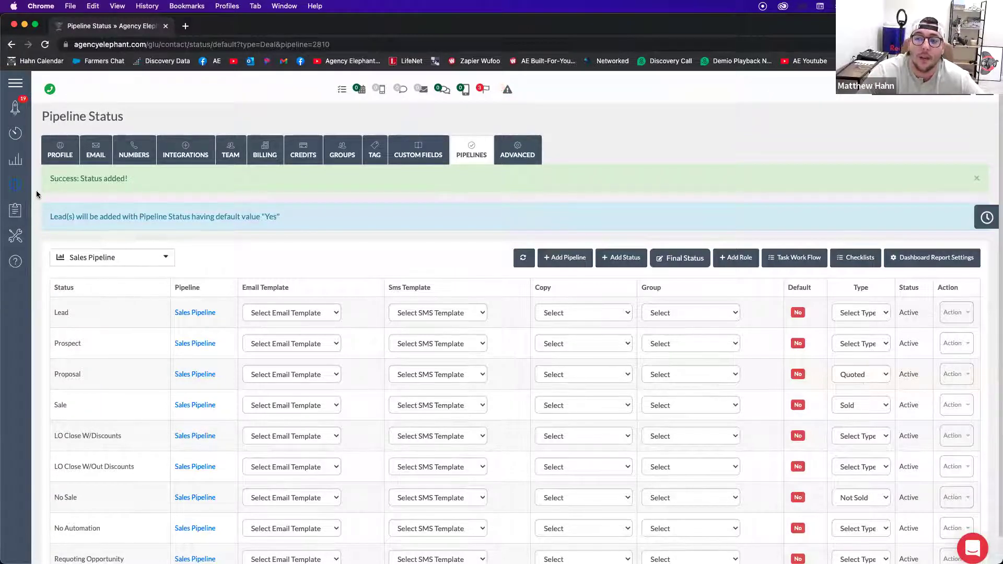
mouse_move(23, 188)
click(32, 163)
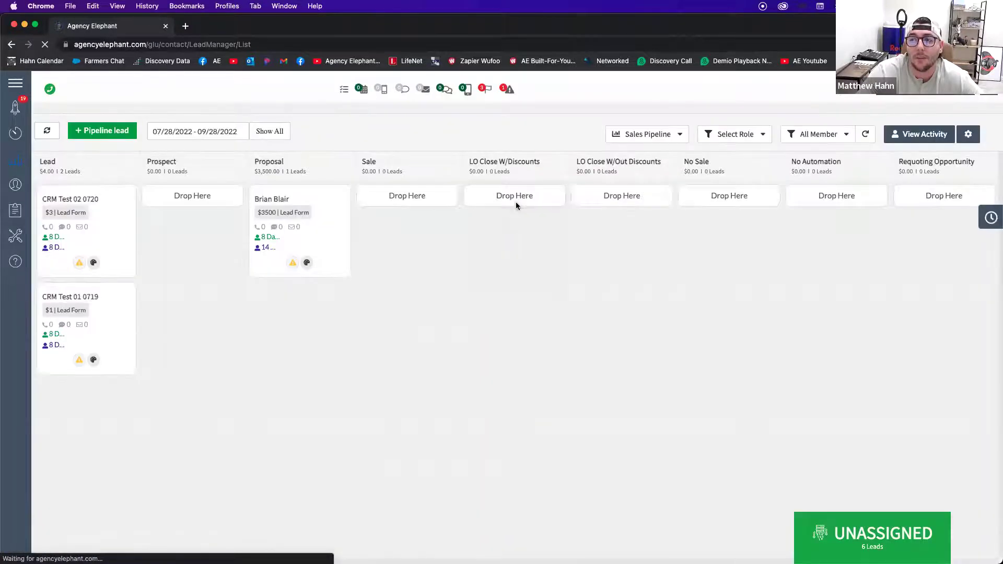
- Enable every Sales Pipeline stage, including both LO Close stages, on the board and save
click(679, 134)
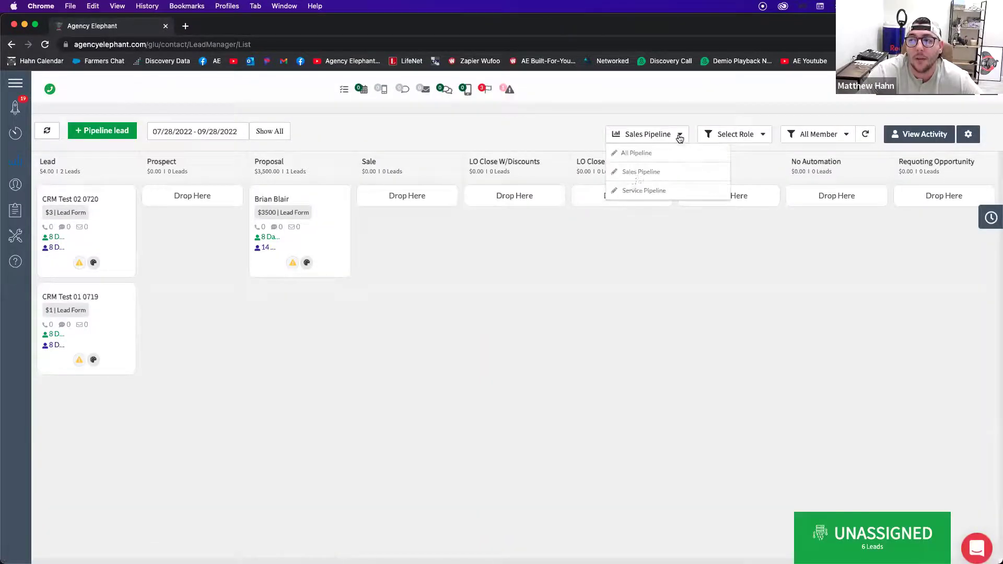
click(615, 174)
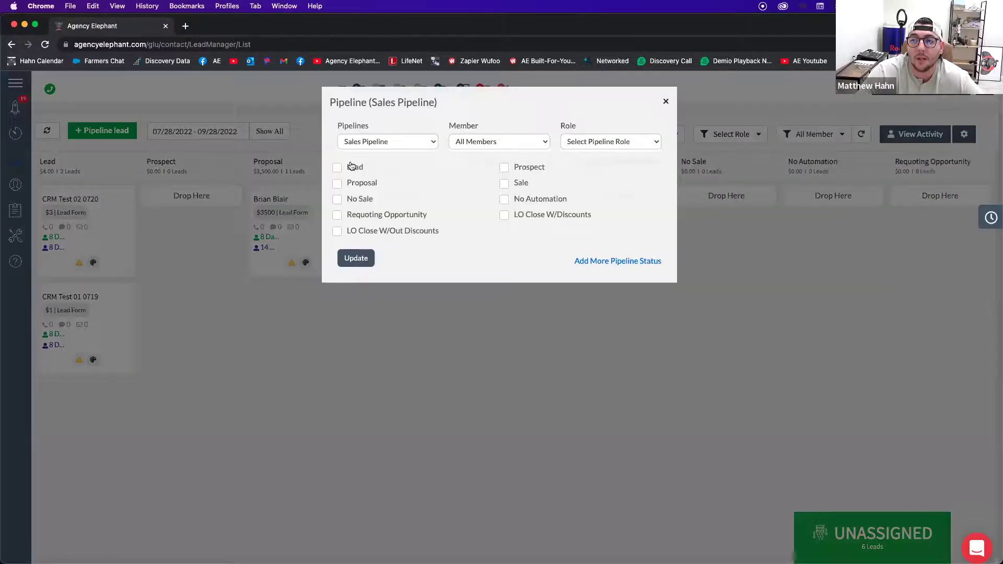
click(351, 166)
click(351, 183)
click(351, 200)
click(352, 216)
click(351, 231)
click(519, 214)
click(517, 199)
click(514, 184)
click(513, 168)
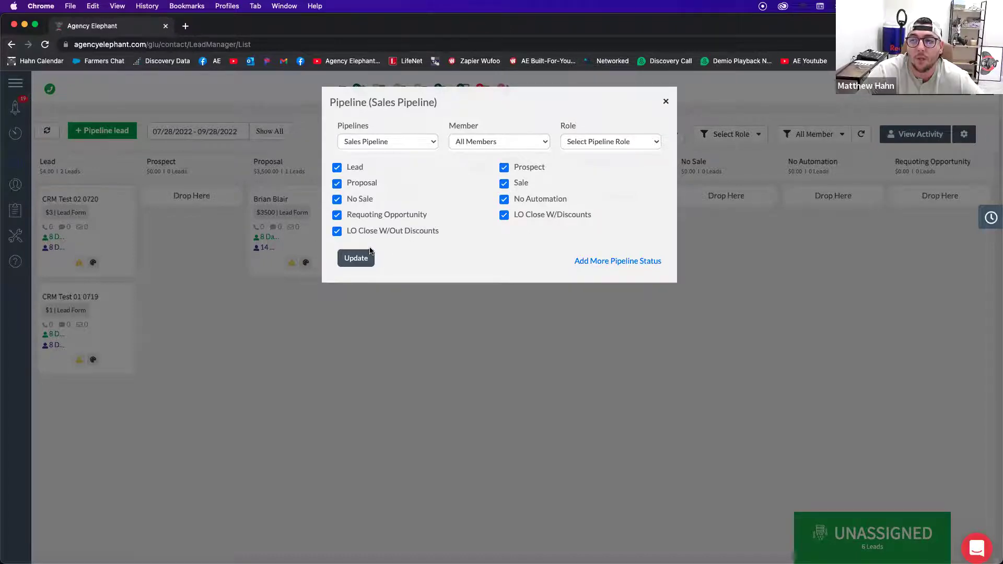
click(370, 254)
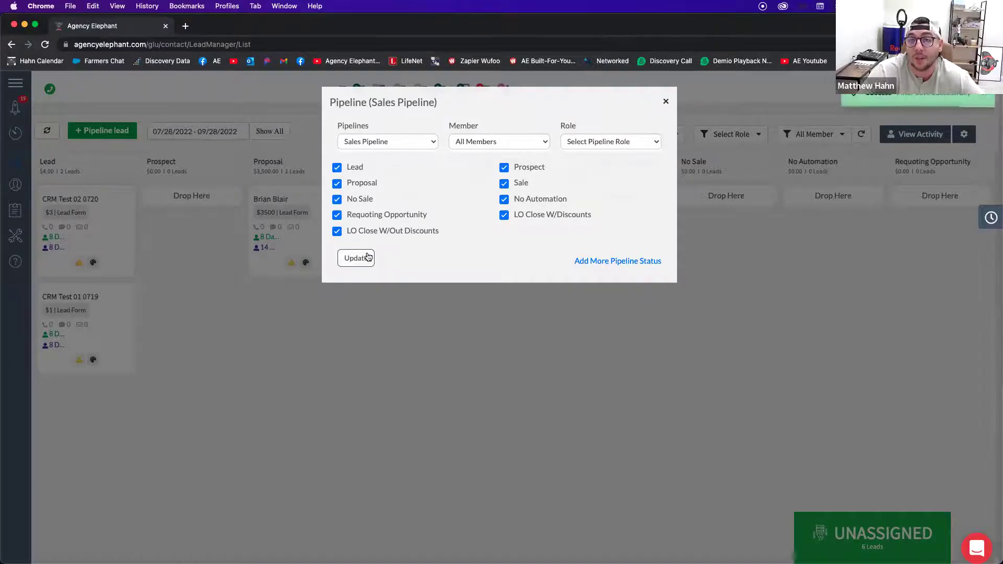
click(674, 389)
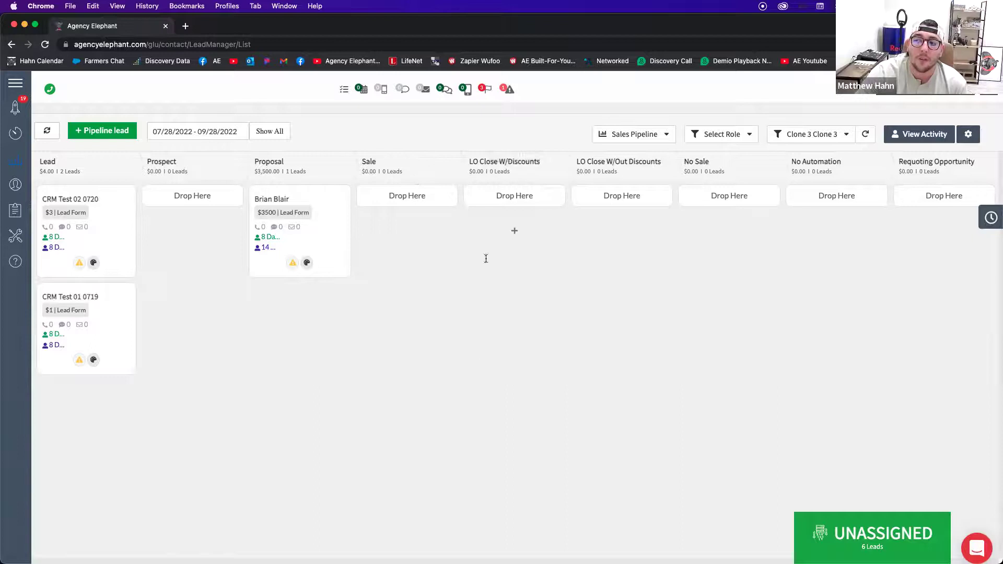
- Go to the SMS Drips page in the drips and tools area
mouse_move(23, 209)
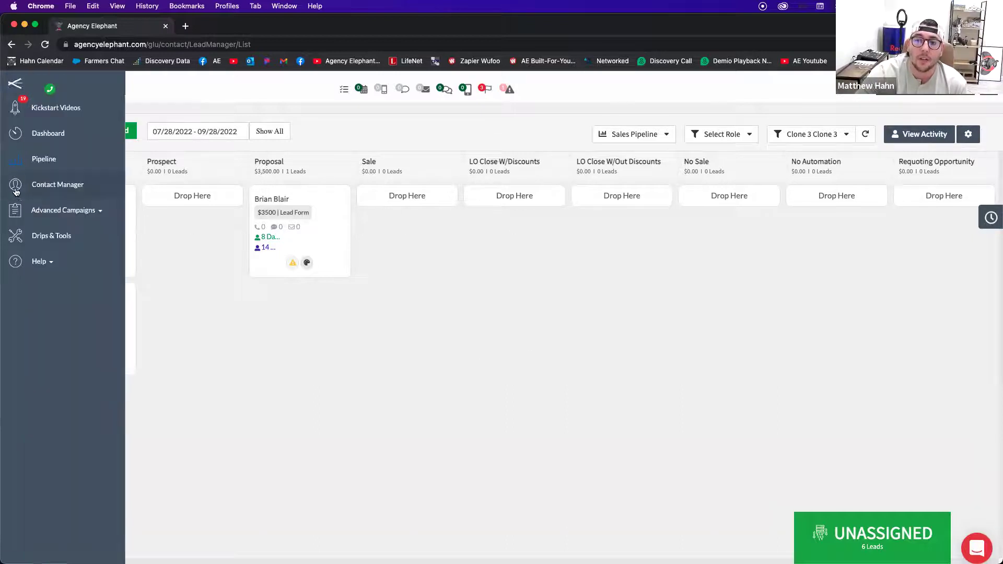
click(50, 235)
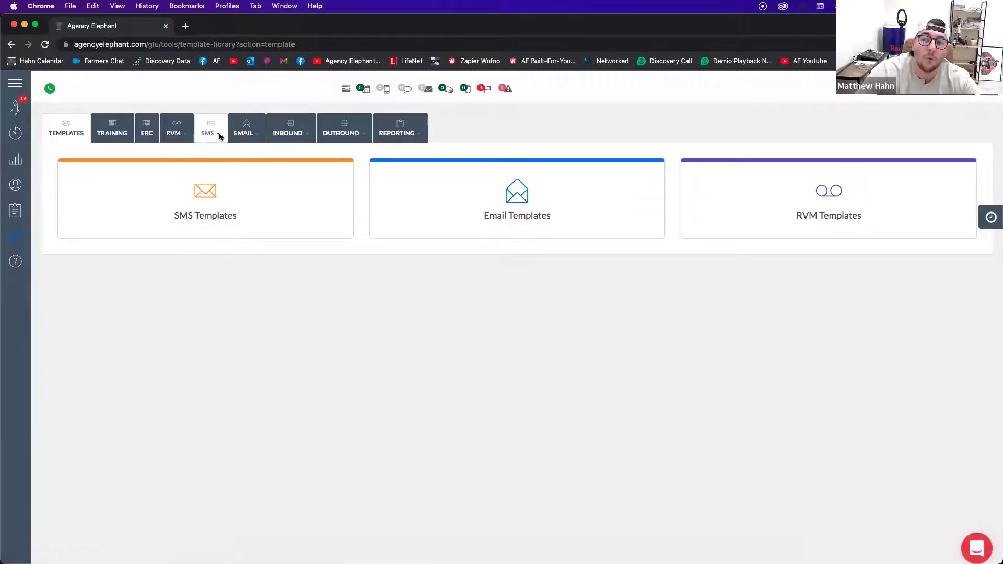
click(215, 134)
click(221, 169)
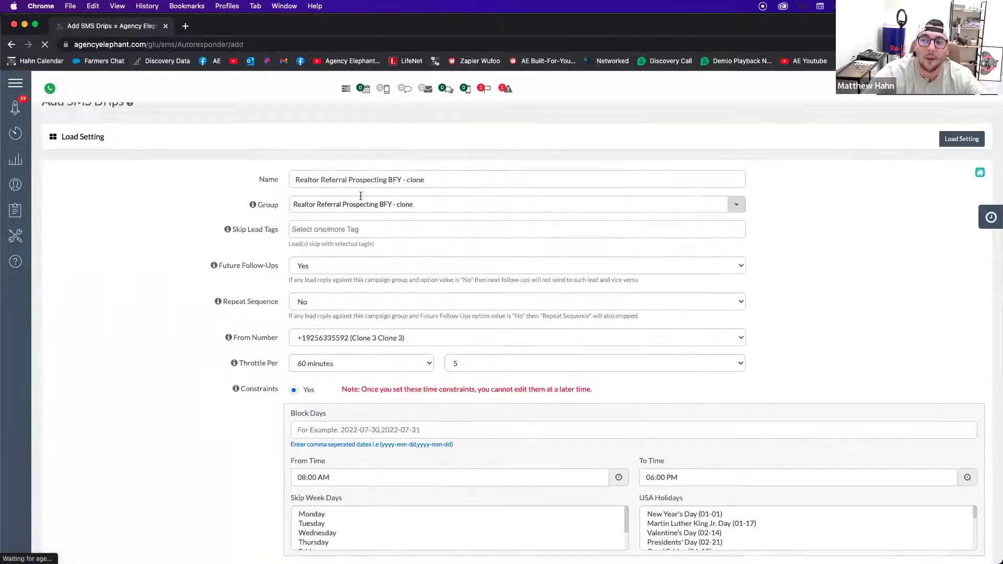
- Name the drip 'LO Close with discounts' and assign it to Test Group Zap
text(LO C)
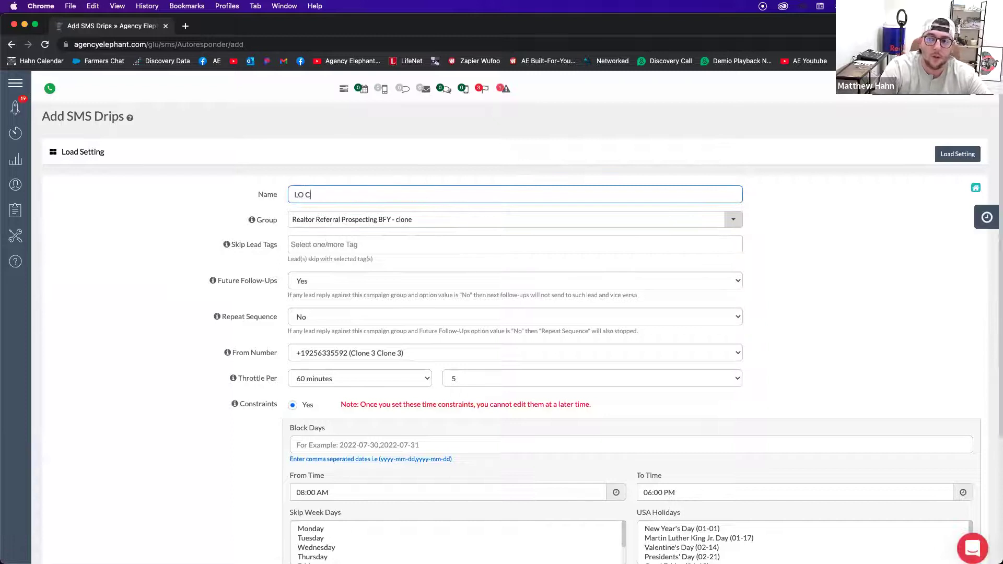
text(lose with discounts)
key(Tab)
key(Down)
text(lo close)
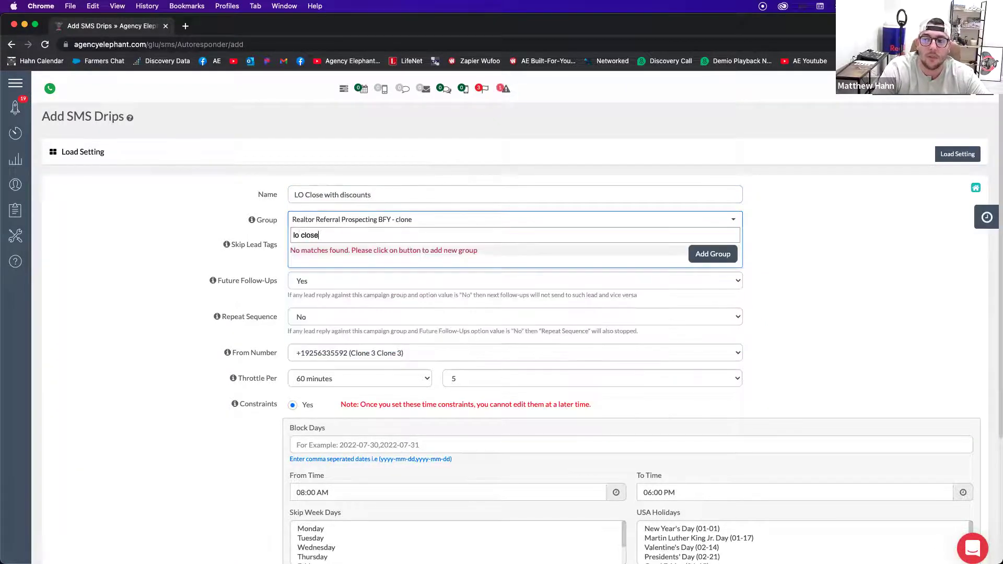
key(super+a)
key(BackSpace)
text(test)
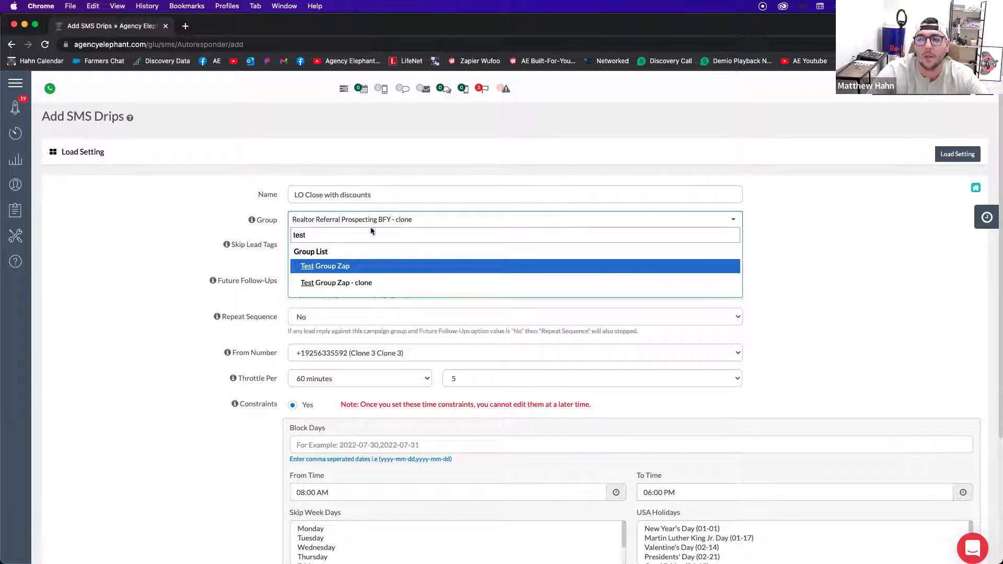
click(434, 261)
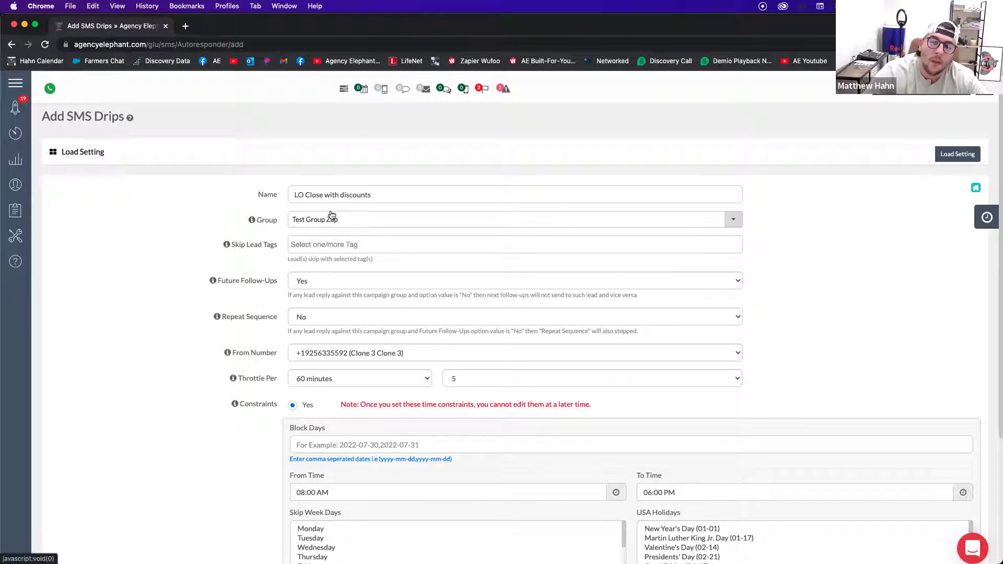
click(313, 196)
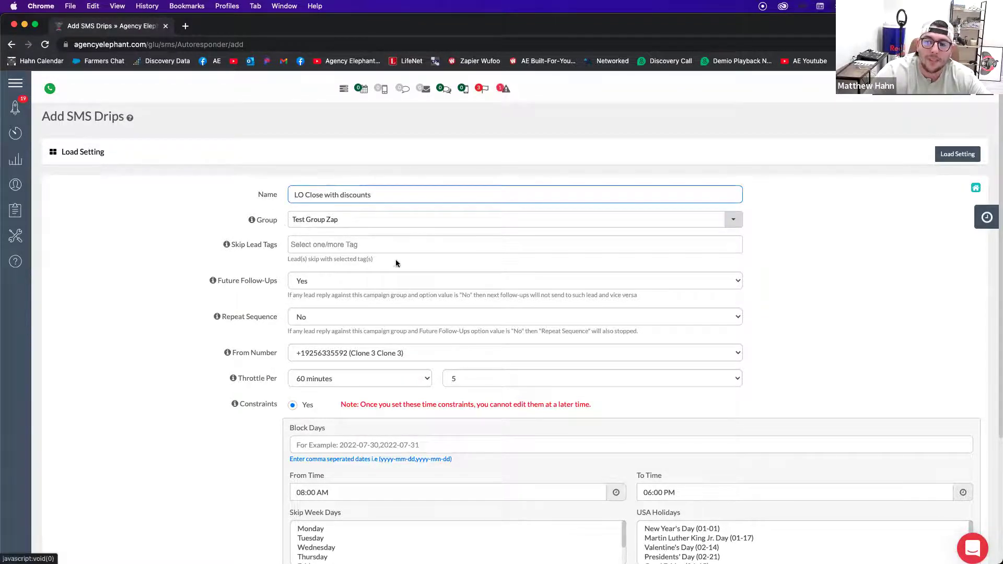
- Throttle sending to 20 messages per 30 minutes
scroll(393, 380, down, 1)
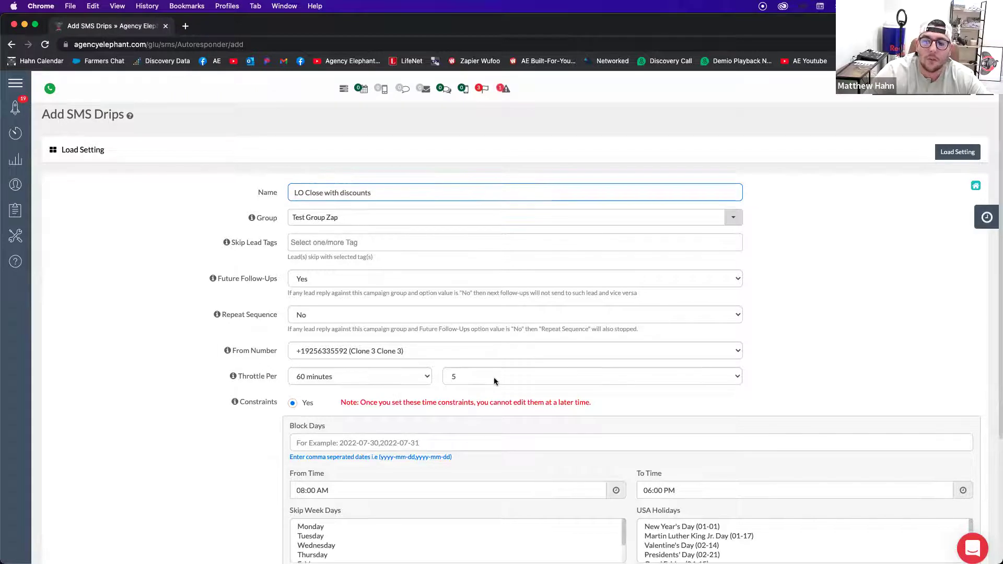
click(495, 381)
click(483, 403)
click(351, 376)
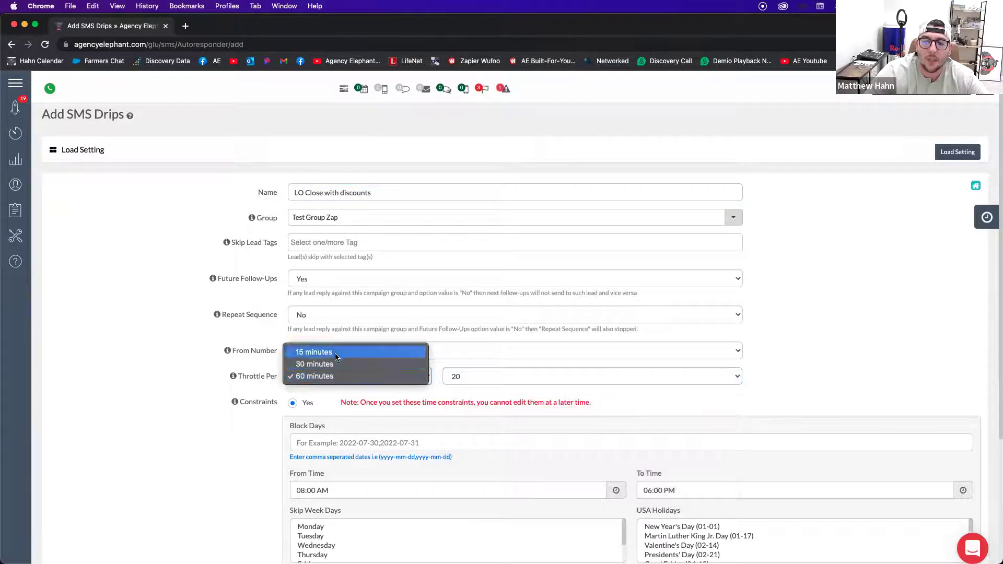
click(335, 364)
- Skip sending on Saturday, Sunday and all USA holidays
scroll(258, 425, down, 5)
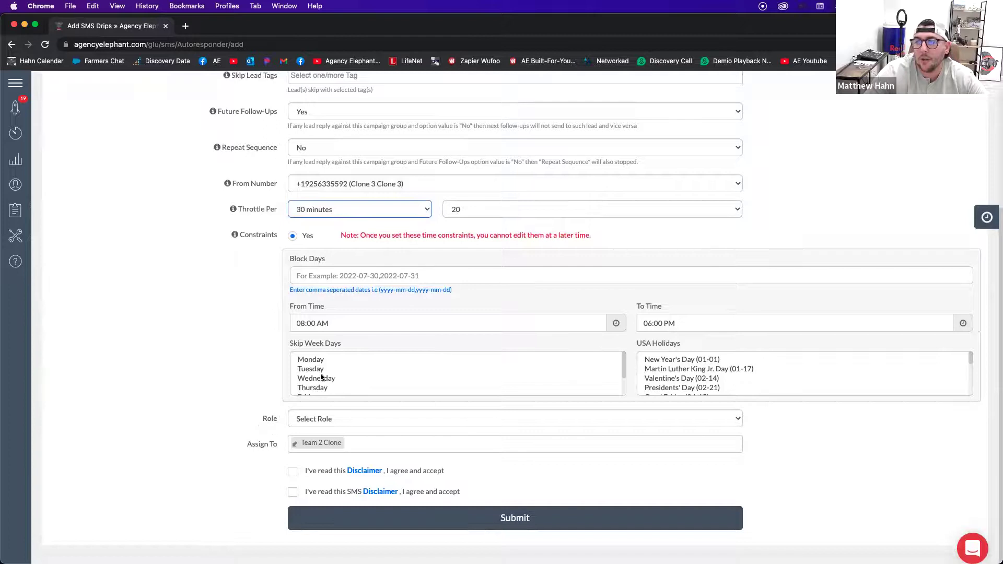
scroll(322, 378, down, 2)
drag(313, 378, 313, 388)
click(680, 379)
key(super+a)
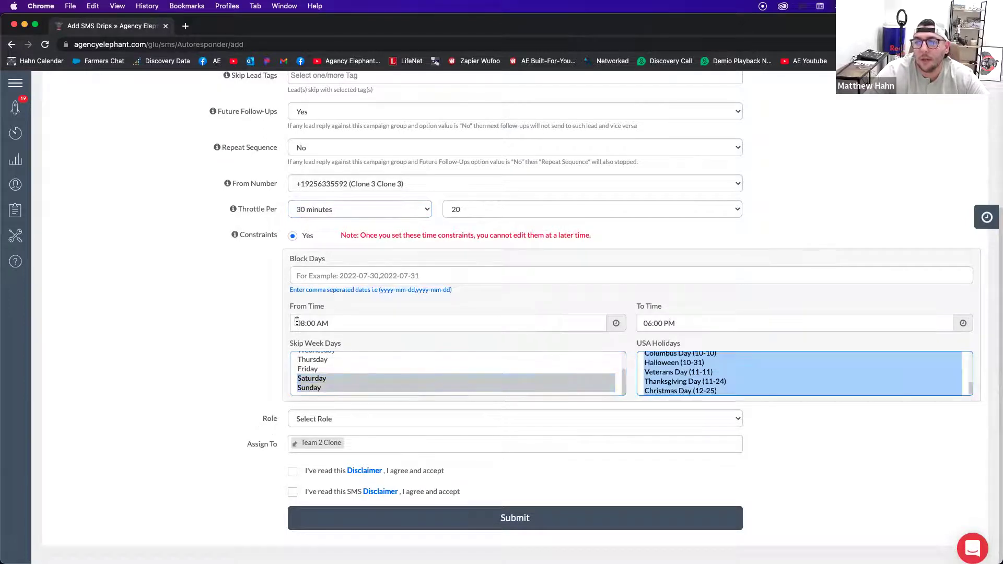
- Set sending hours to 10:00 AM–04:00 PM and accept both disclaimers
click(296, 322)
text(10)
click(646, 323)
text(04)
click(293, 472)
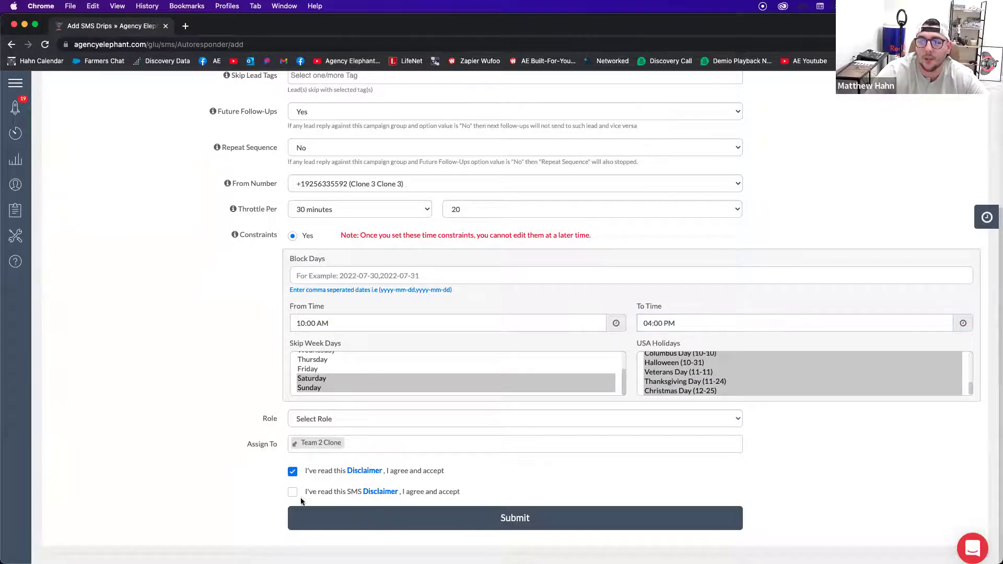
click(293, 493)
- Save the drip, then begin its first message at interval 0 with the First Name token
click(312, 510)
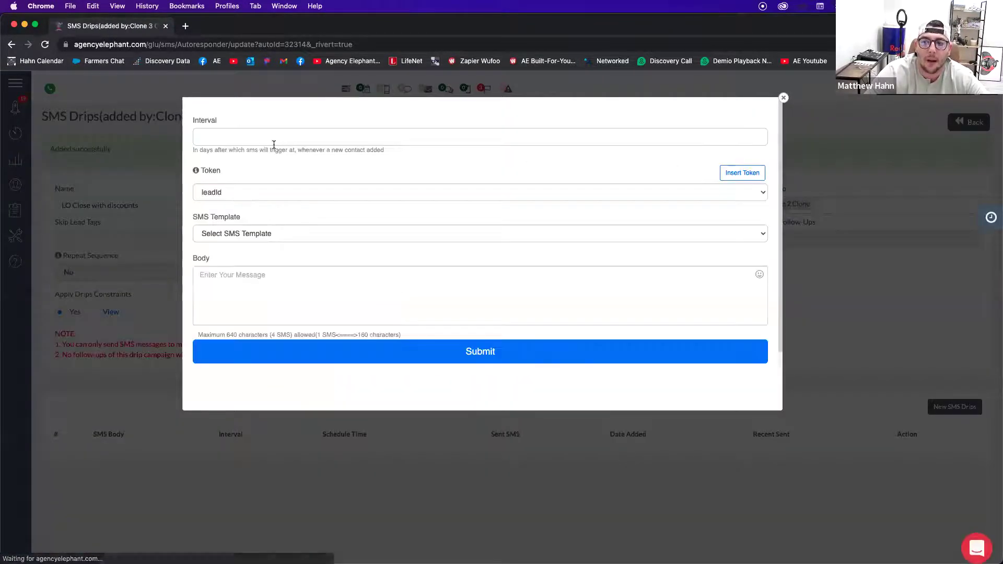
click(273, 144)
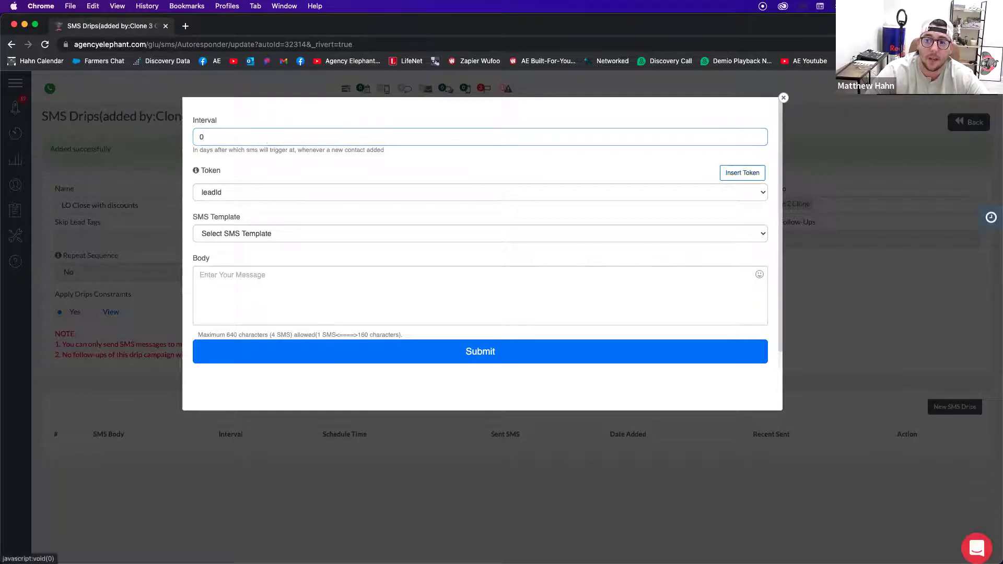
click(256, 283)
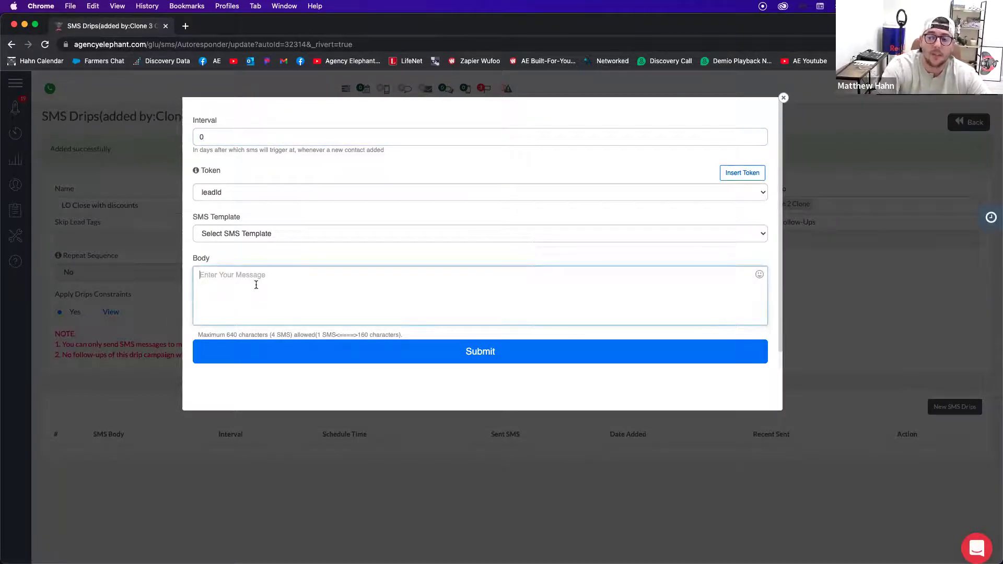
text(HEY)
key(BackSpace)
key(BackSpace)
key(BackSpace)
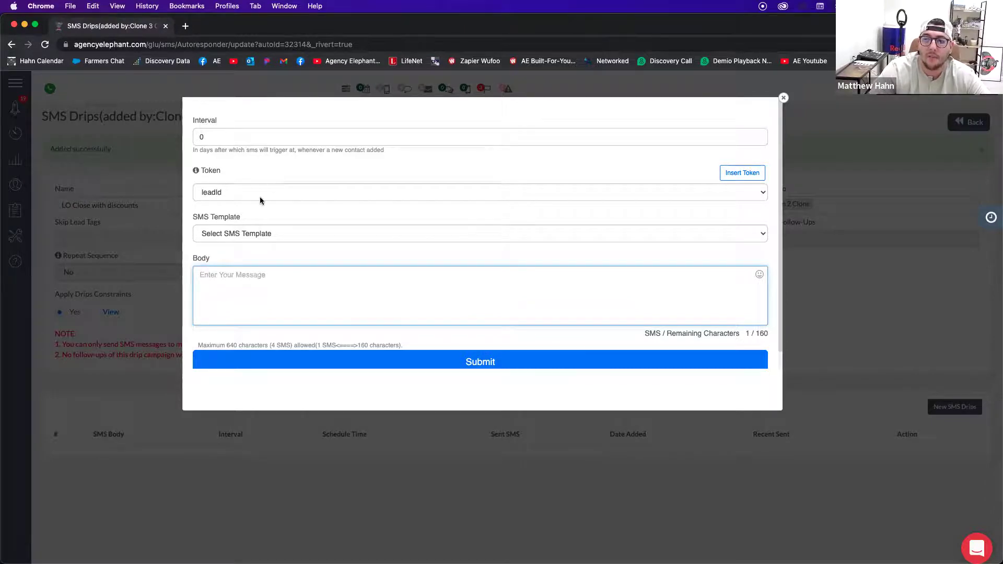
click(259, 198)
click(259, 206)
click(298, 287)
- Delete the default unsubscribe line from the message body
drag(304, 285, 218, 285)
click(218, 285)
key(shift+super+Left)
key(Left)
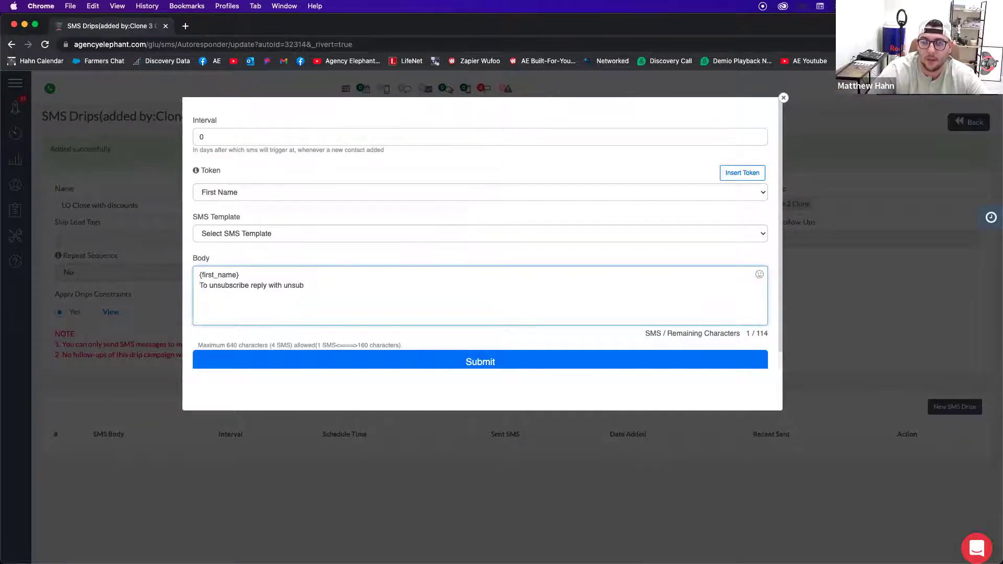
key(shift+super+Right)
key(BackSpace)
key(BackSpace)
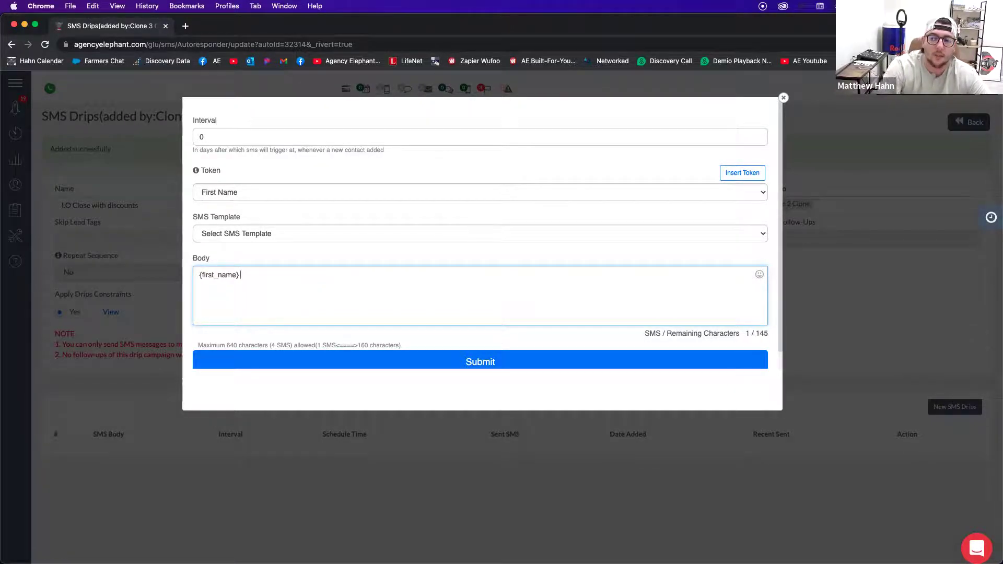
- Write the 'GREAT NEWS!' body about bundling auto insurance within 45 days, and submit
text(GREAT NEW)
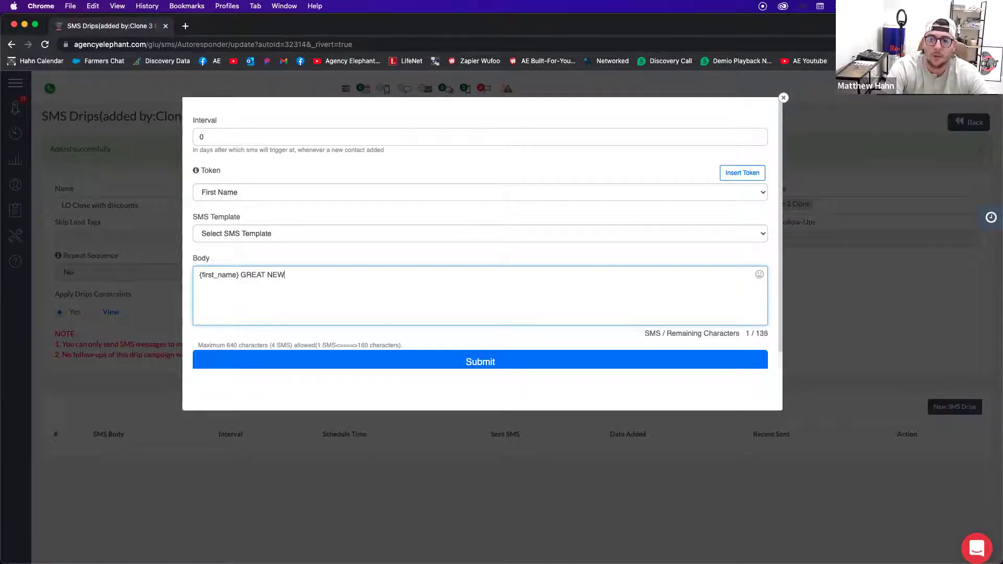
text(S! Your lender just requested e)
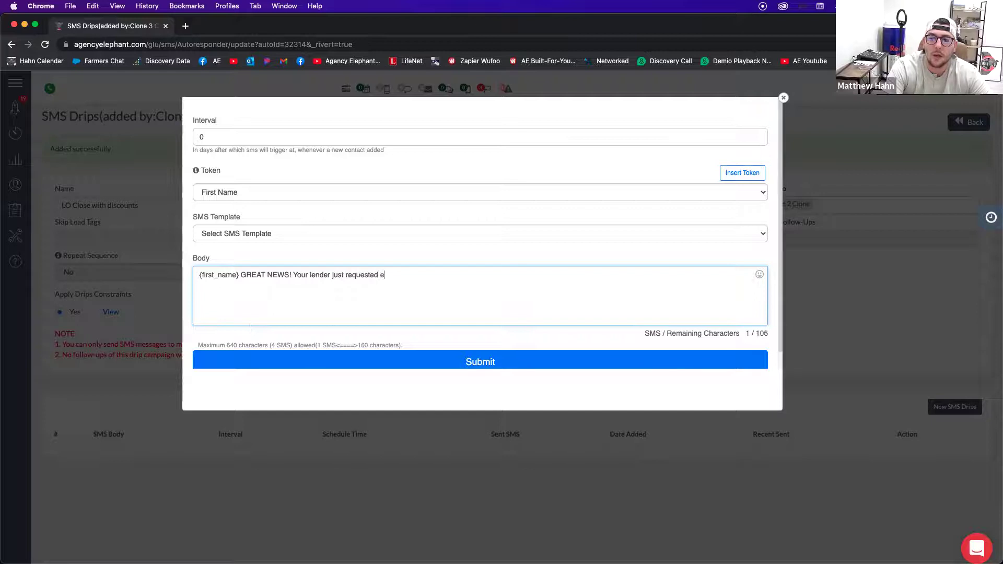
text(vidence of insurance. That maans we a)
key(BackSpace)
text(coming to cl)
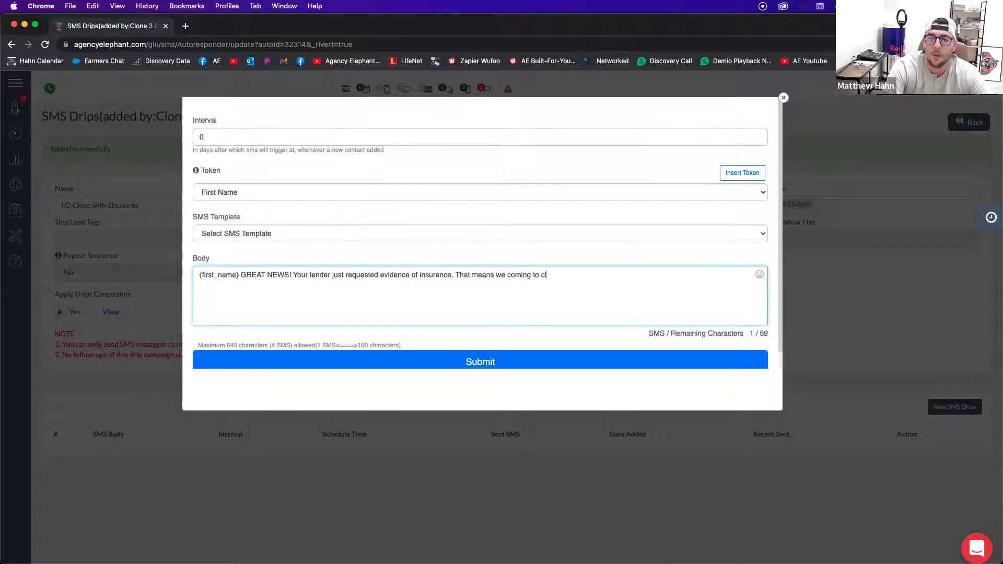
text(osing your loan really soon)
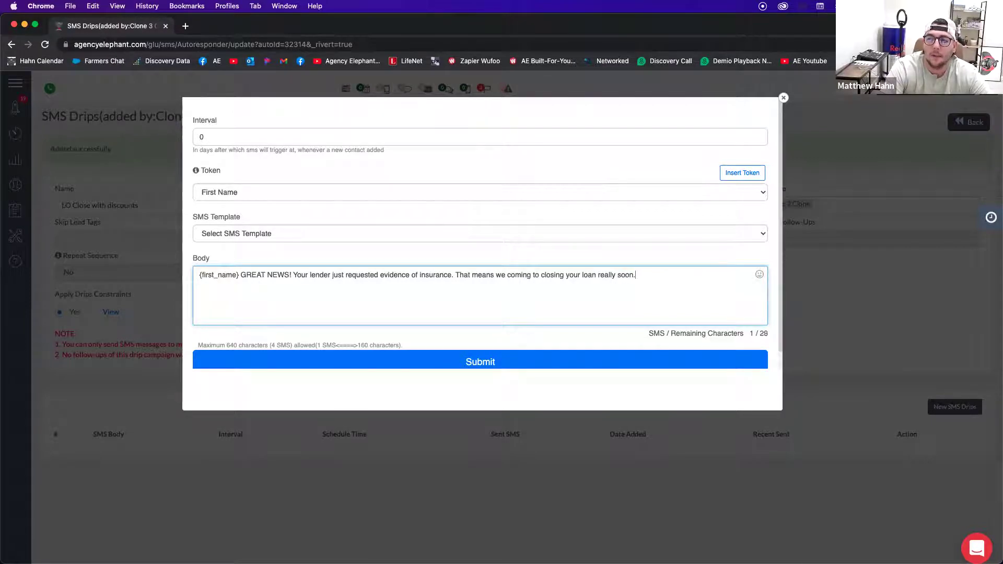
text(! )
text(Keep an)
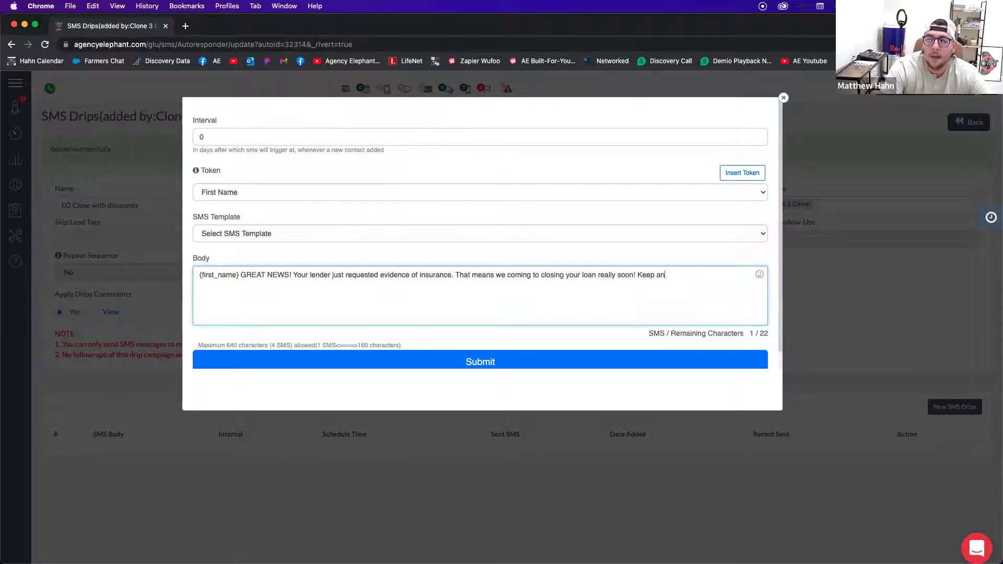
text( eye out, because)
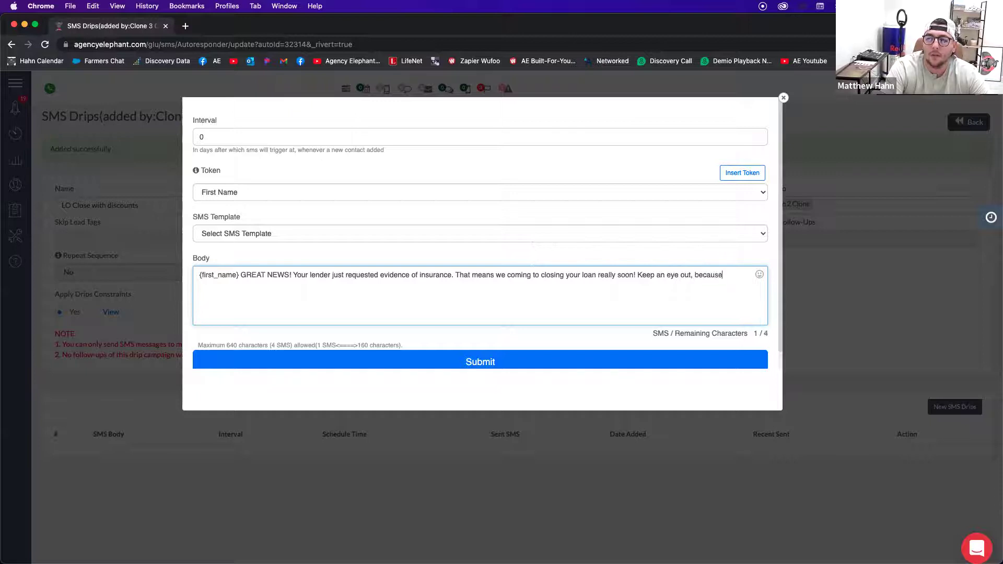
text( we will need to bund)
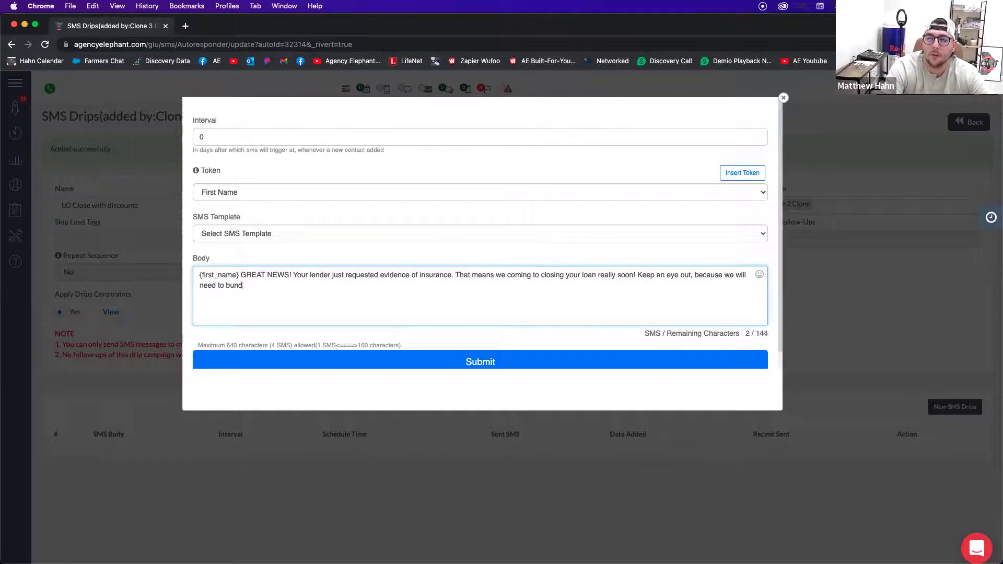
key(BackSpace)
key(BackSpace)
key(BackSpace)
key(BackSpace)
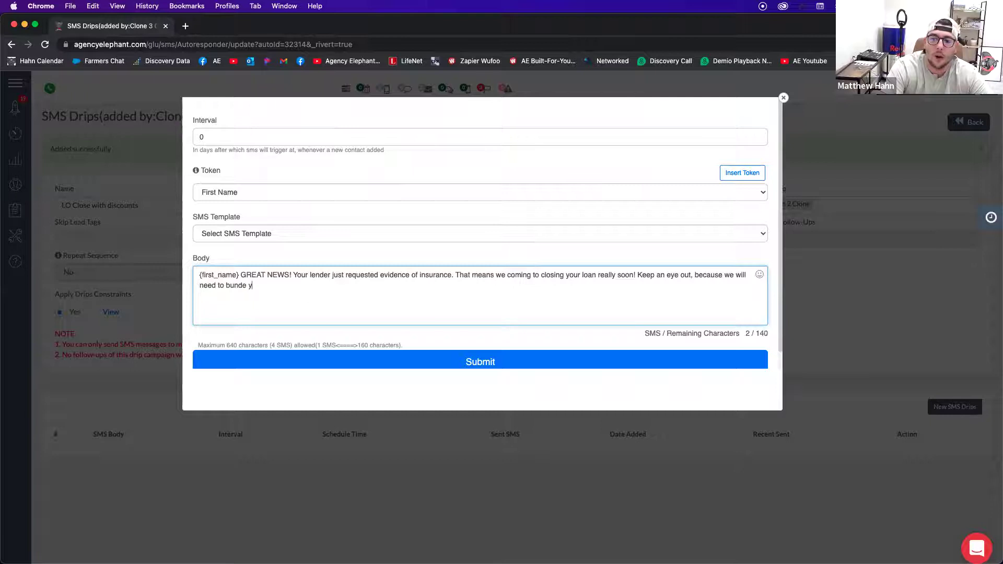
text(le your au)
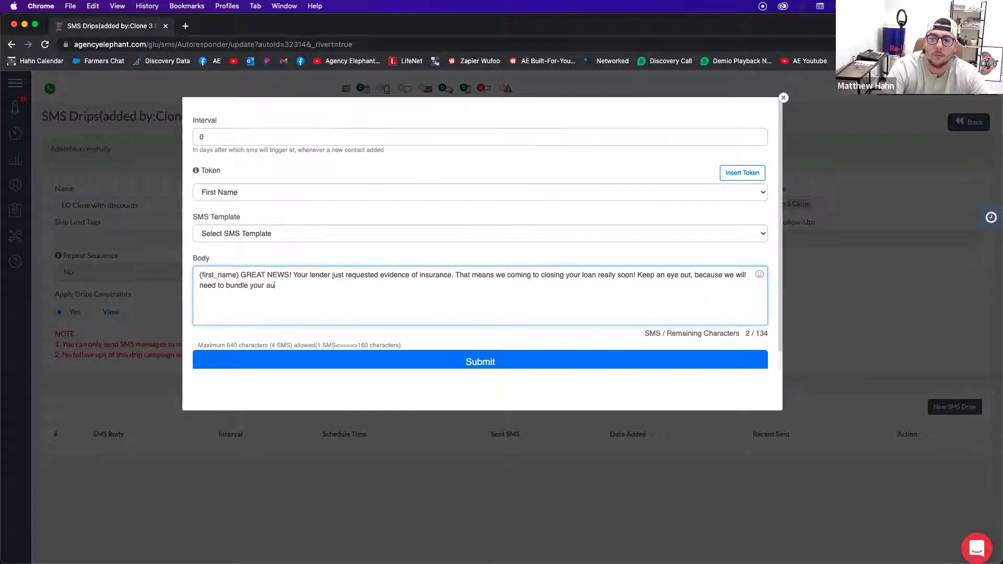
text(to insurance about 30 day)
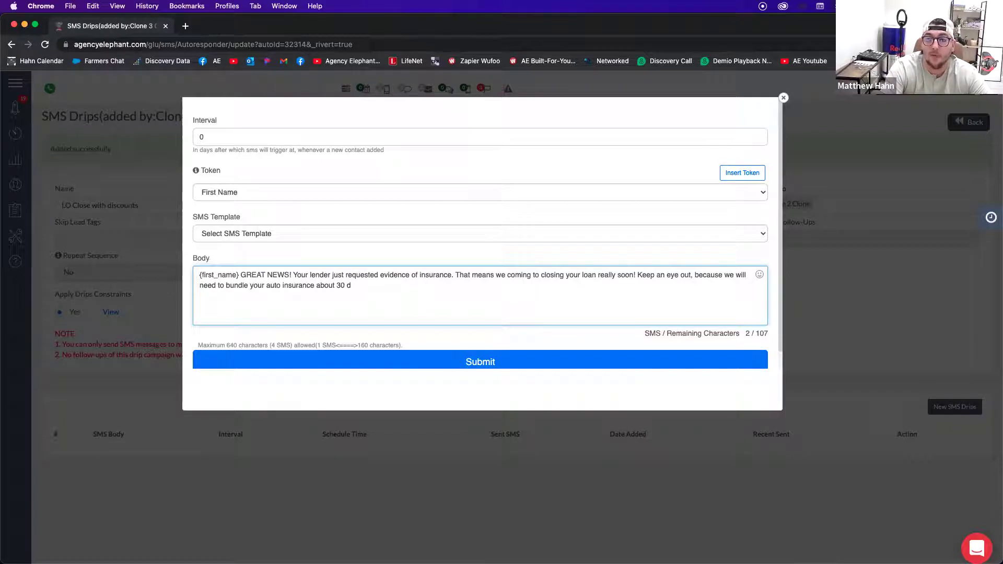
key(BackSpace)
key(BackSpace)
key(BackSpace)
key(BackSpace)
key(BackSpace)
key(BackSpace)
key(BackSpace)
key(BackSpace)
key(BackSpace)
key(BackSpace)
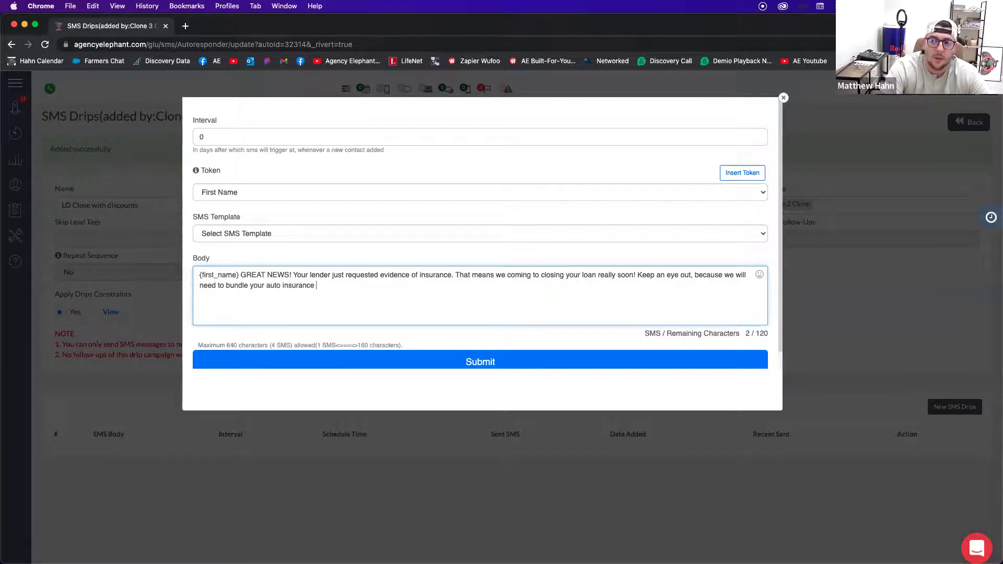
text(before)
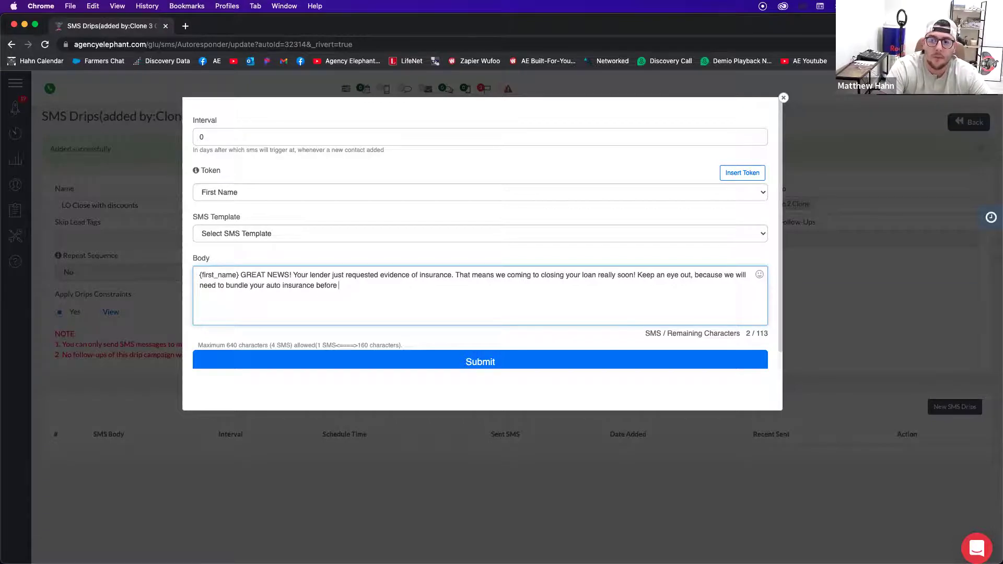
text( the next 45 days. So as soon as you get into t)
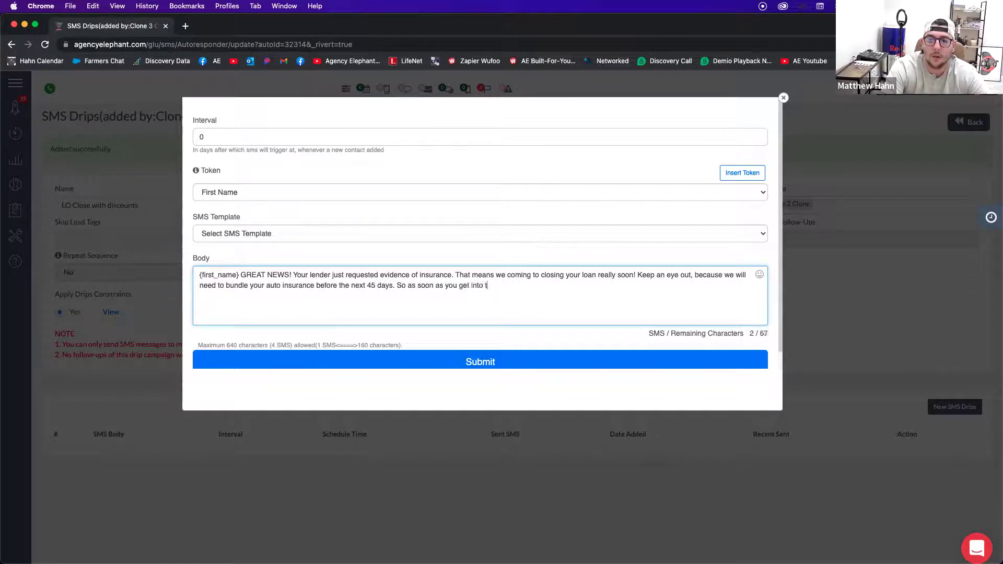
text(he home reach out)
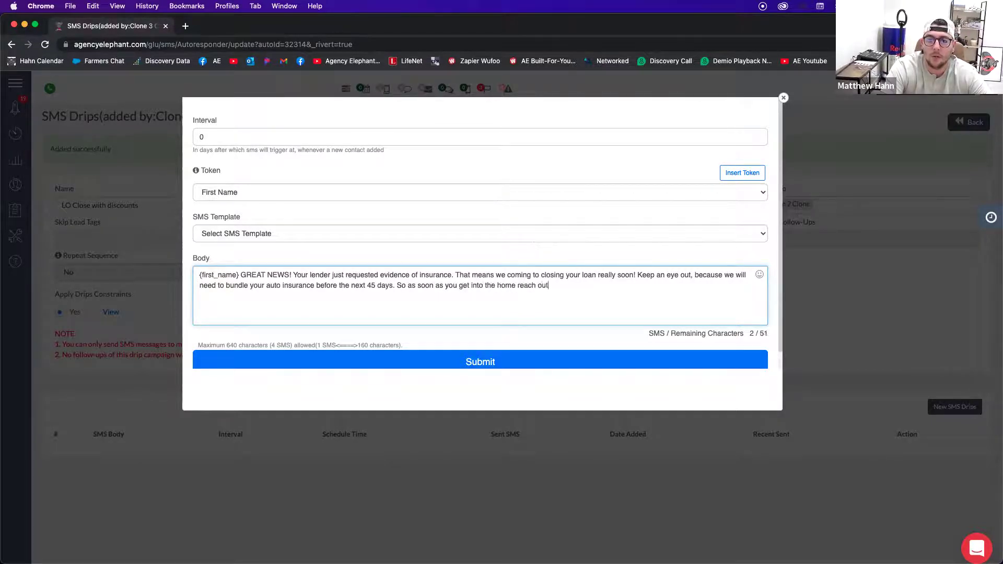
text(, I f)
key(BackSpace)
key(BackSpace)
key(BackSpace)
text(if I don't her)
key(BackSpace)
text(ar from. you)
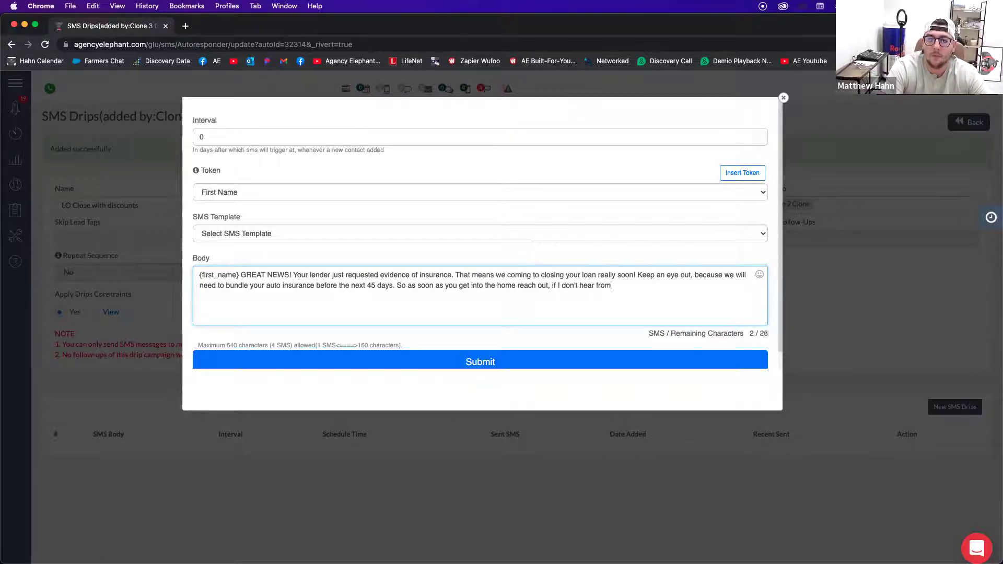
key(BackSpace)
key(BackSpace)
key(BackSpace)
key(BackSpace)
text(I will reach out.)
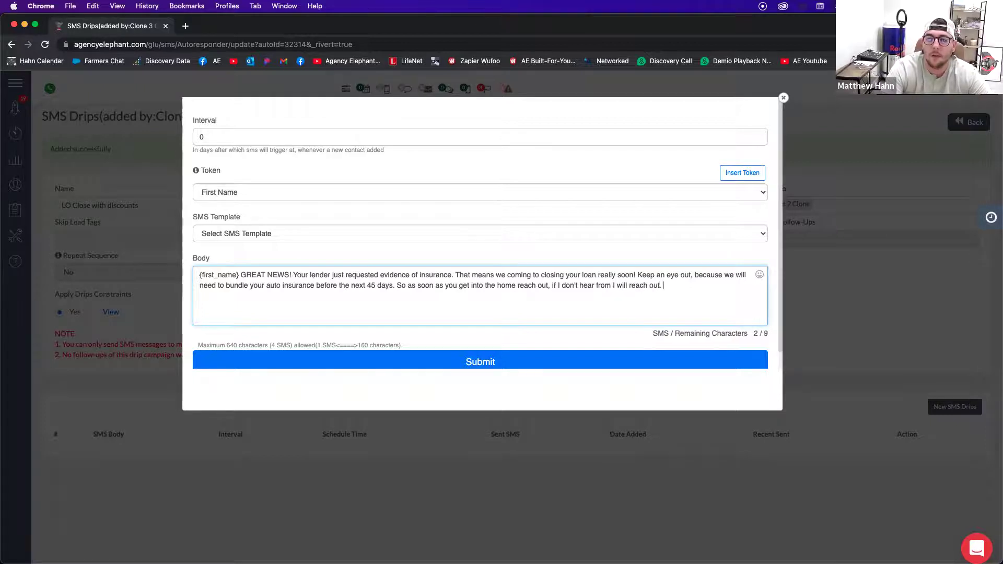
click(334, 363)
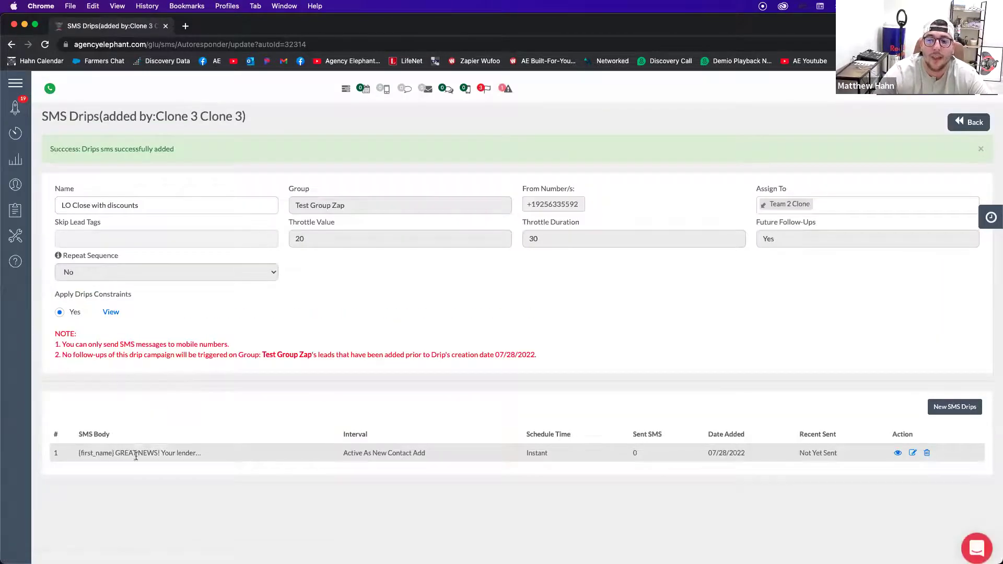
- Start a second drip message with a 25-day interval
drag(135, 455, 215, 459)
click(214, 463)
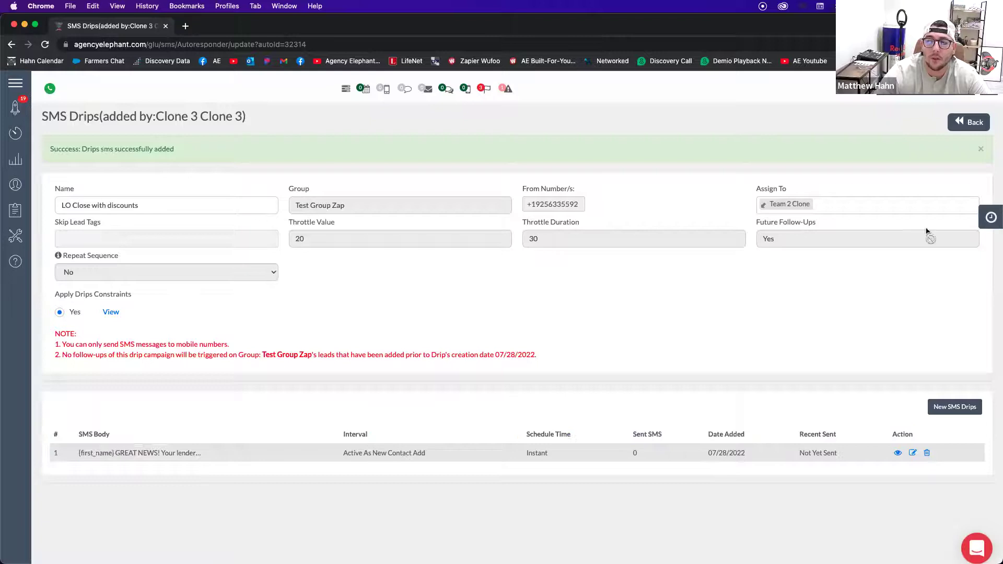
mouse_move(24, 162)
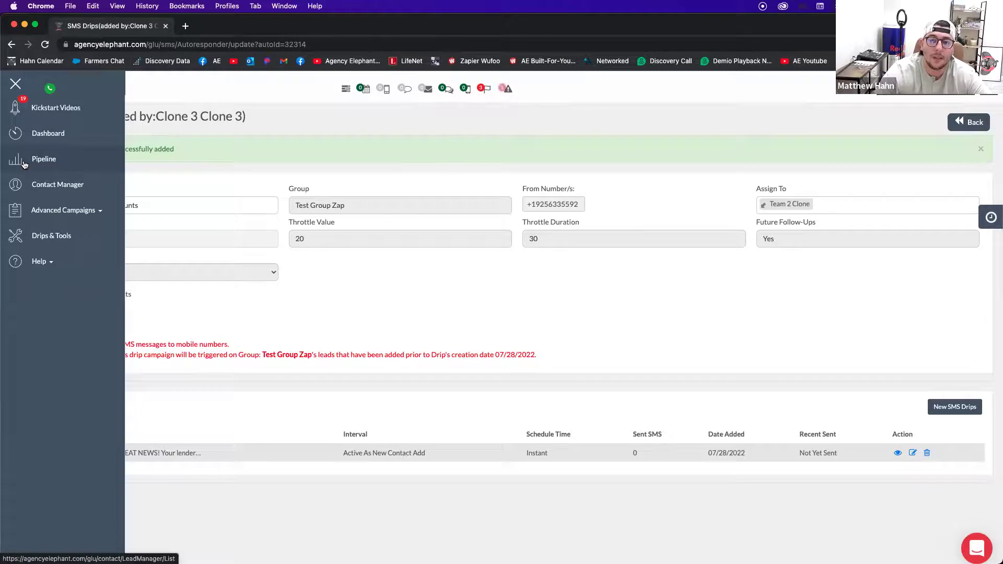
click(955, 407)
click(241, 138)
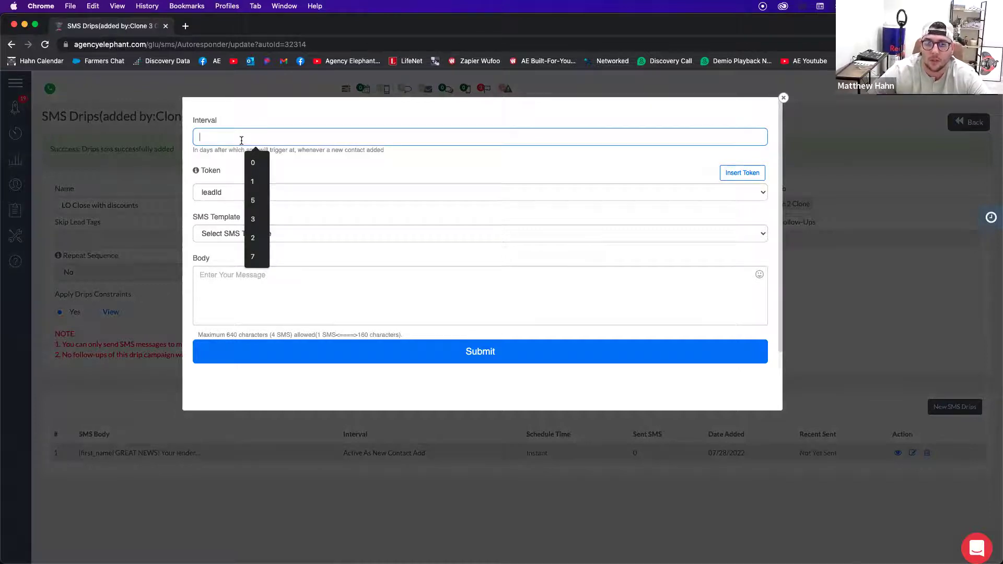
text(25)
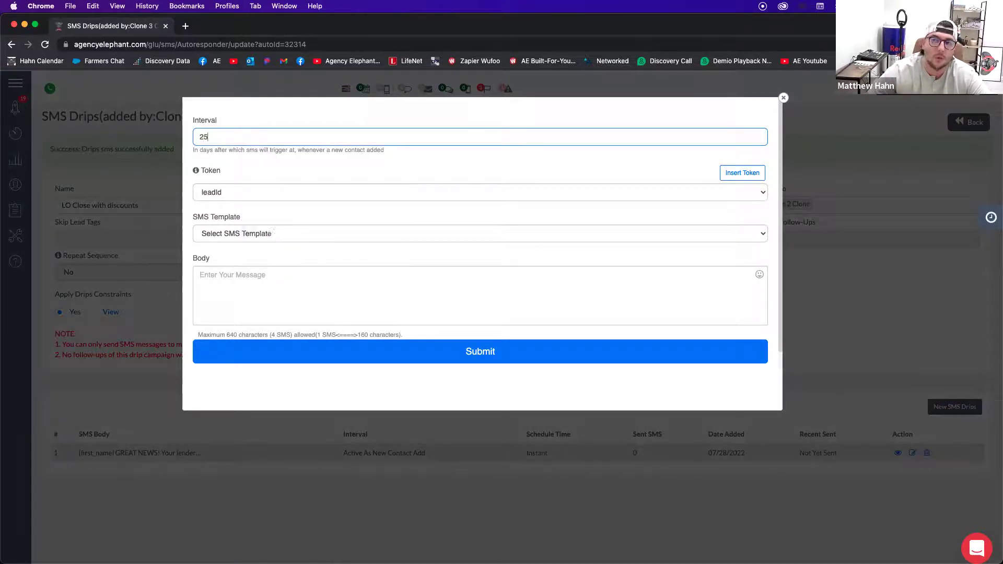
- Begin the body with 'Hey' and insert the First Name token
click(220, 338)
text(Hey)
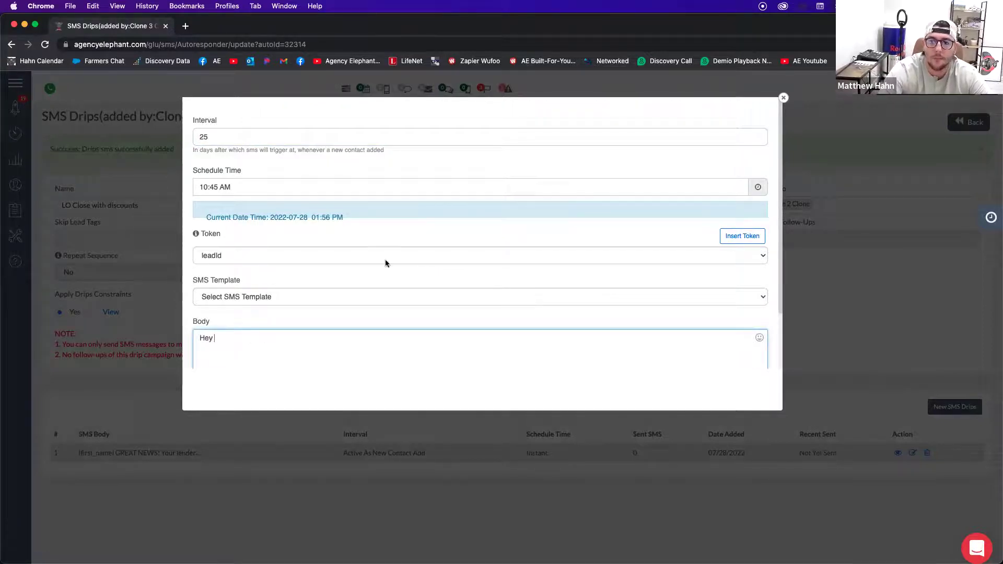
click(613, 255)
click(580, 277)
click(549, 256)
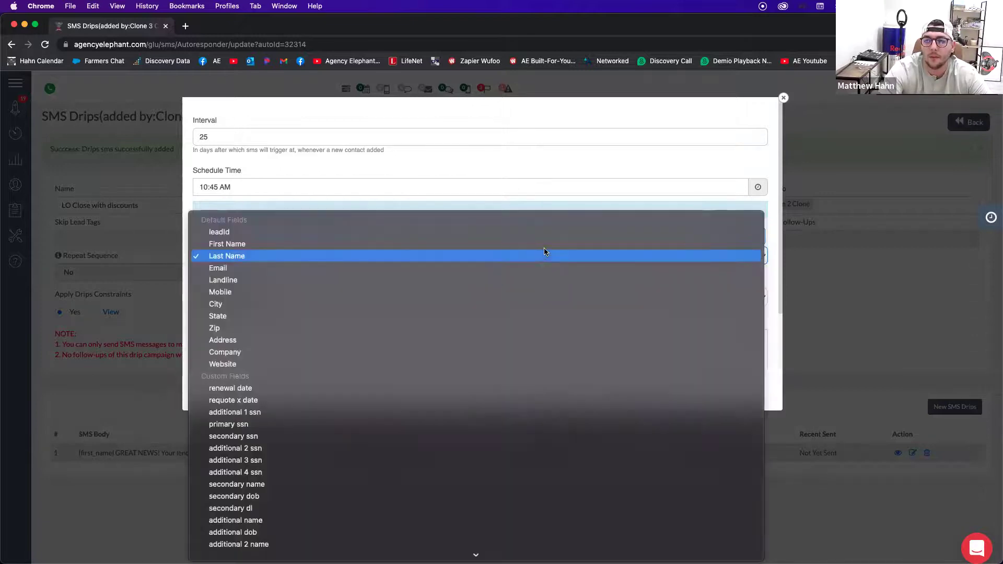
click(546, 244)
click(743, 237)
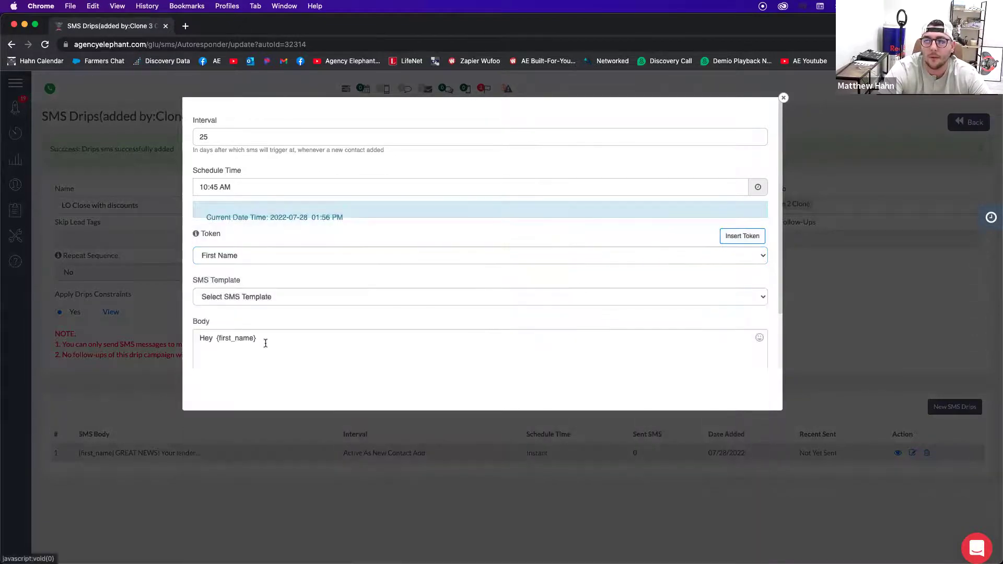
click(217, 338)
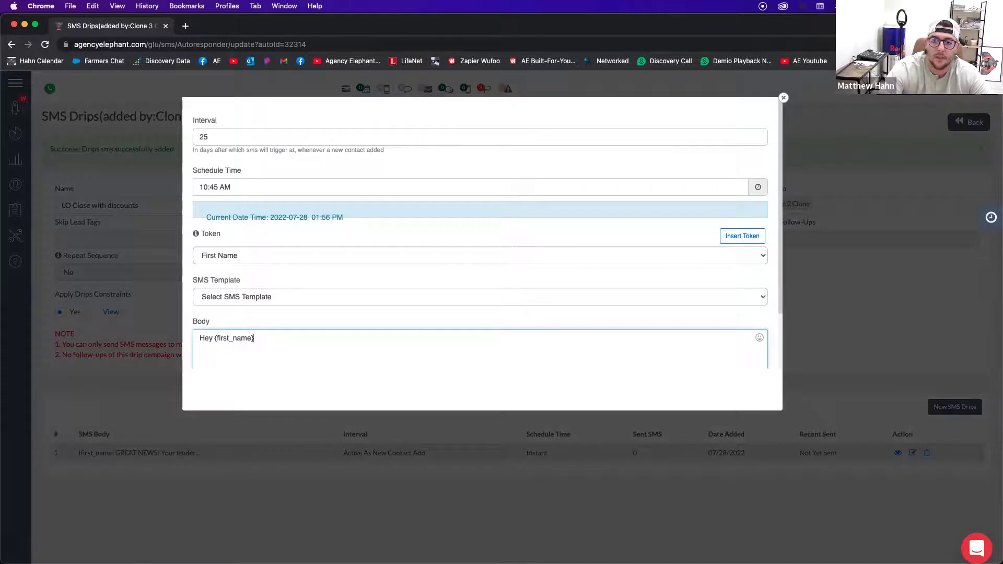
- Finish the body about bundling auto insurance to keep the discounts, and submit
text(we need to )
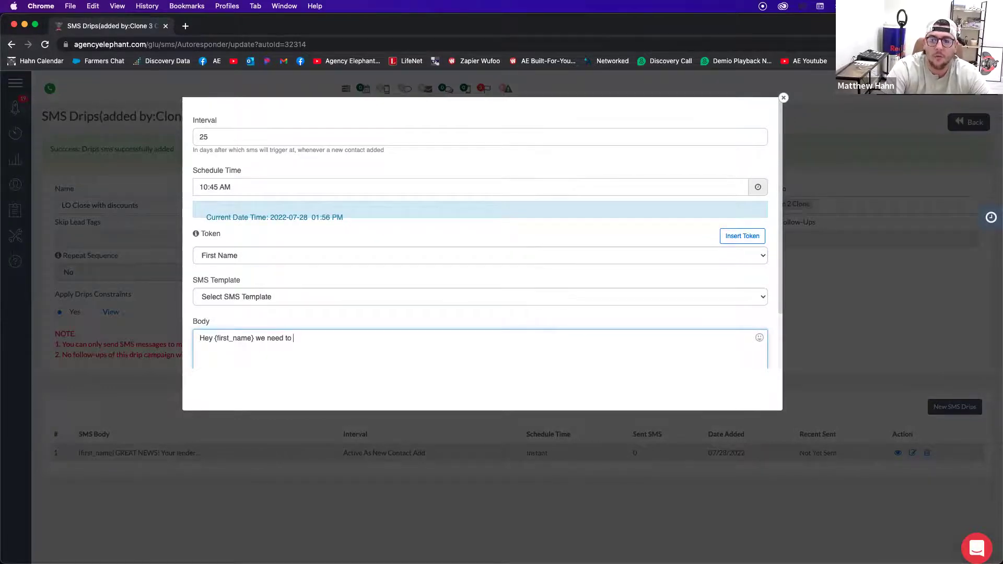
text(take a look at bundling that at)
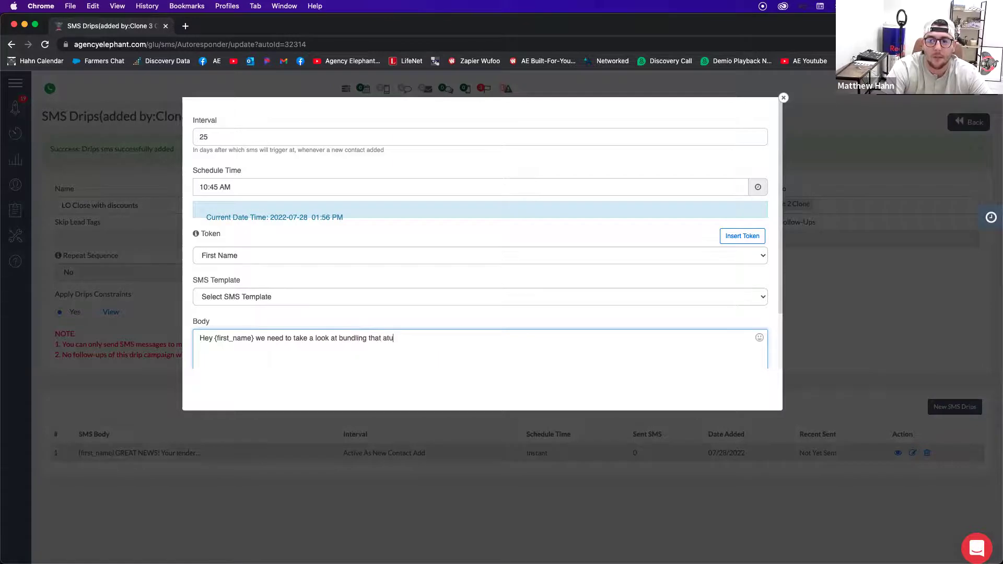
key(BackSpace)
text(uto insurance,)
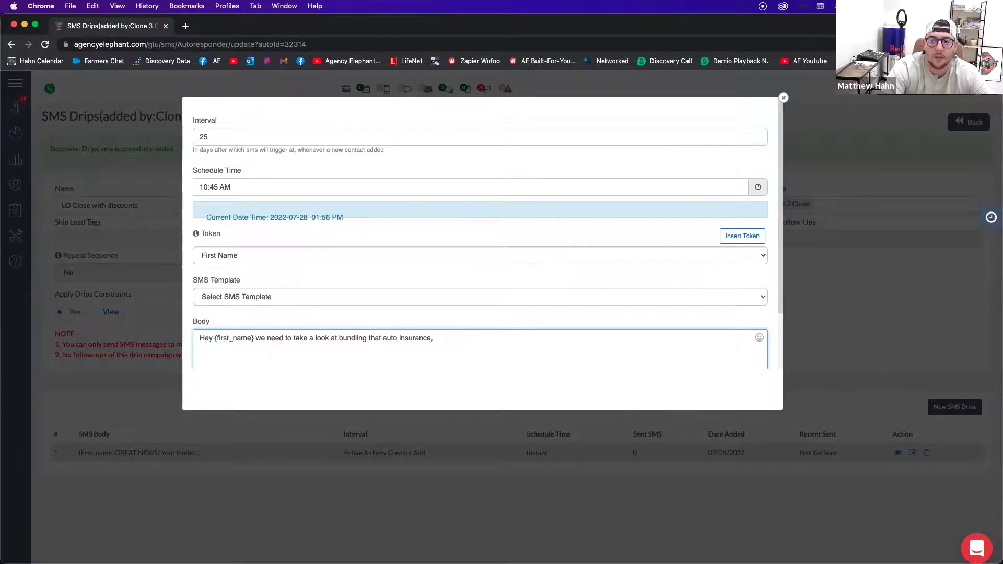
key(BackSpace)
key(BackSpace)
text(. You free this )
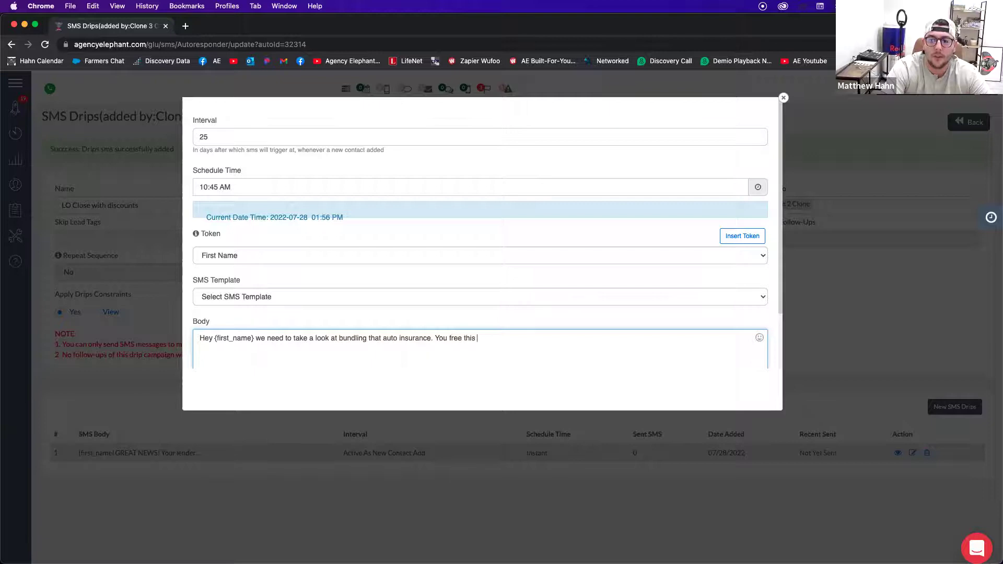
text(afternoon?)
click(433, 338)
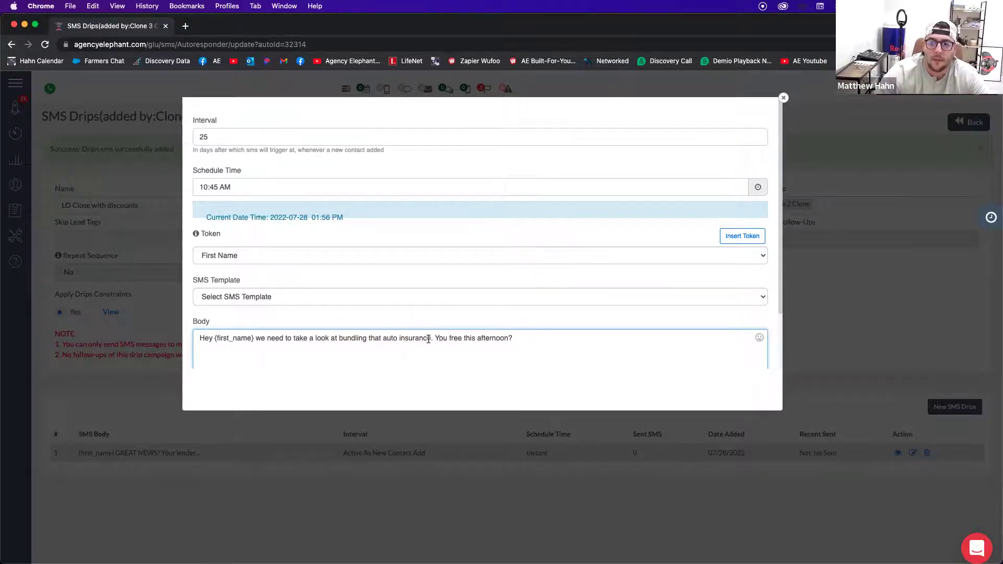
text(to keep the discounts)
scroll(573, 329, down, 2)
click(564, 351)
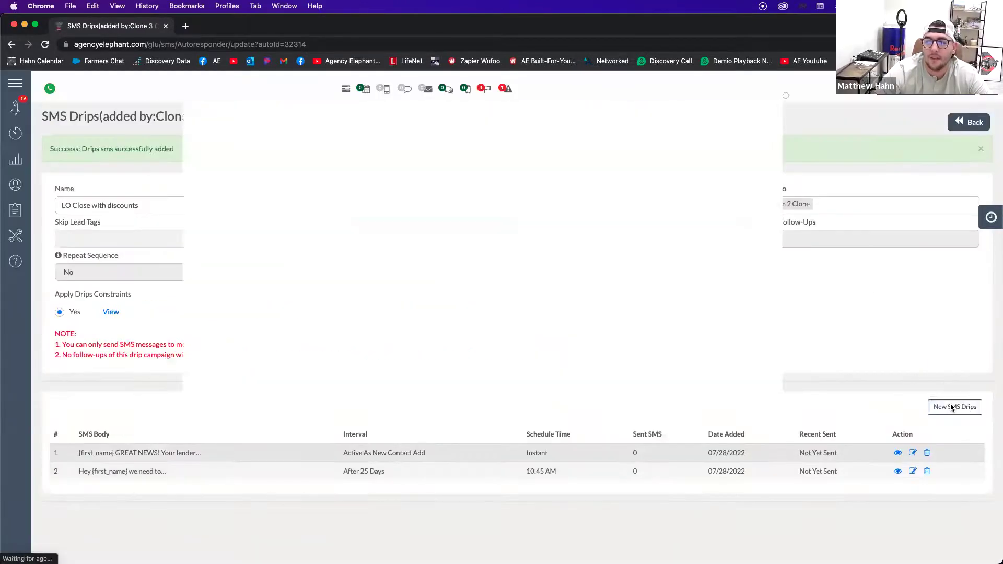
- Start a third drip message with a 40-day interval
click(955, 406)
click(265, 135)
text(40)
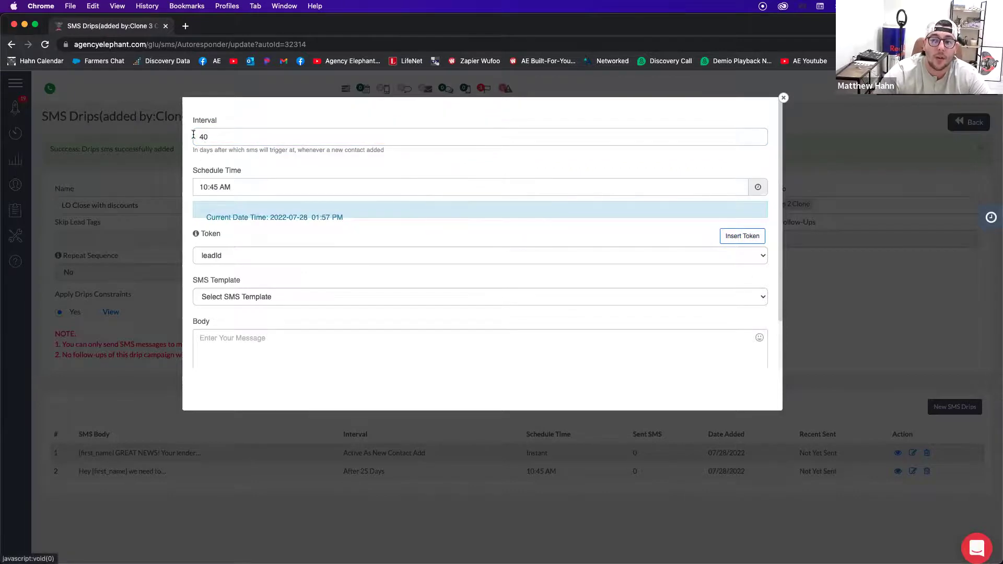
double_click(244, 134)
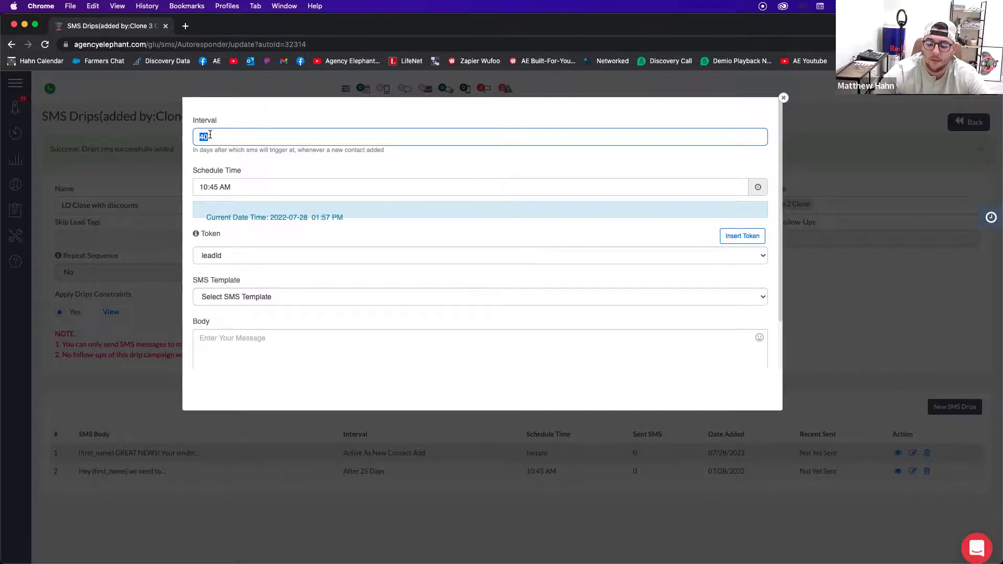
text(28)
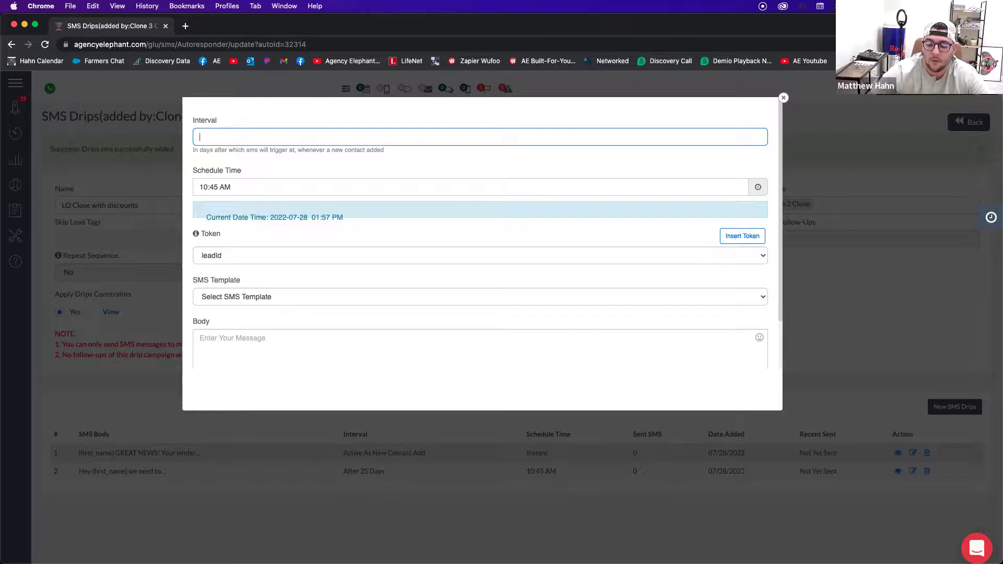
text(40)
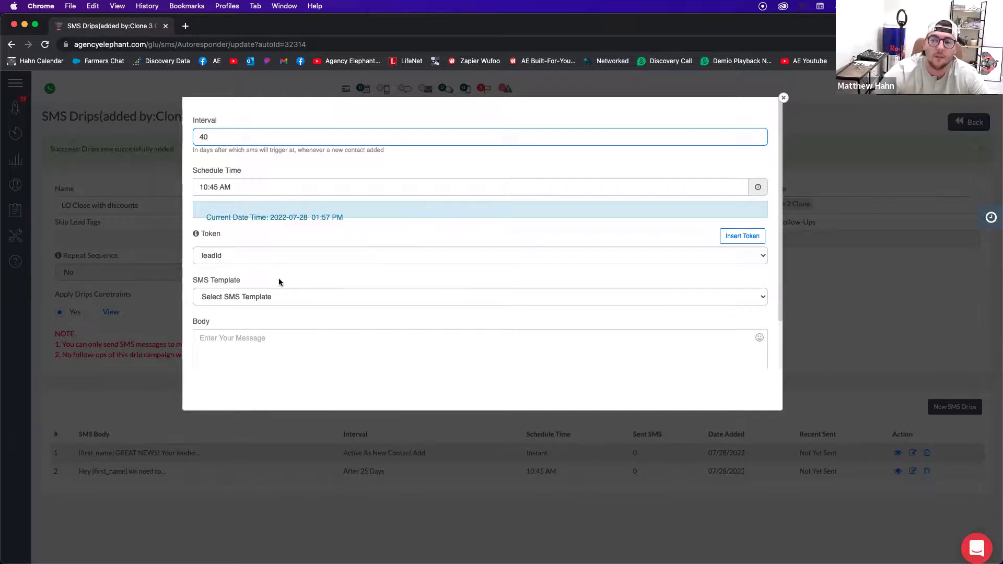
- Write the body warning the discount falls off without bundling auto insurance, and submit
click(242, 336)
text(Hey if we don't e)
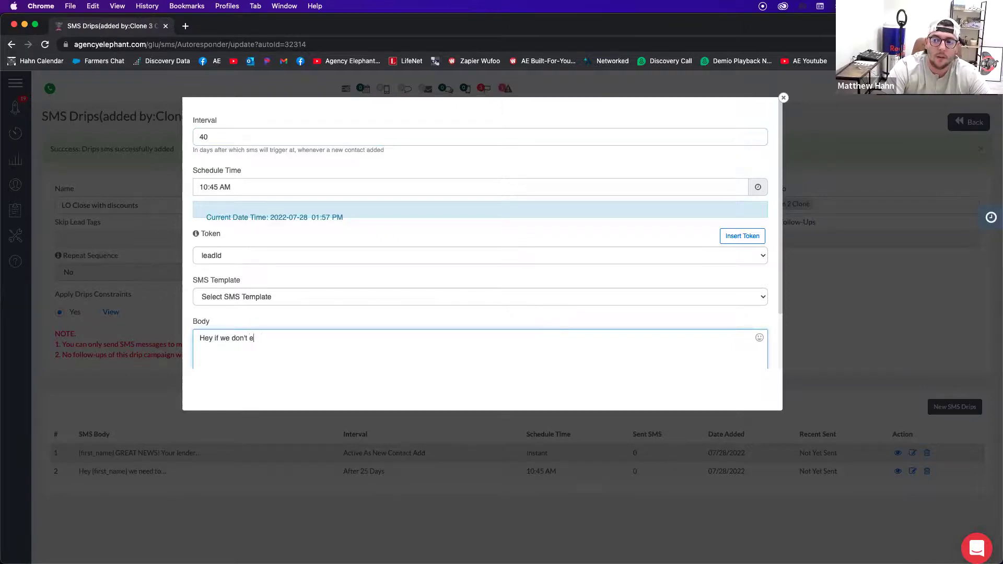
text(nd up bundling that )
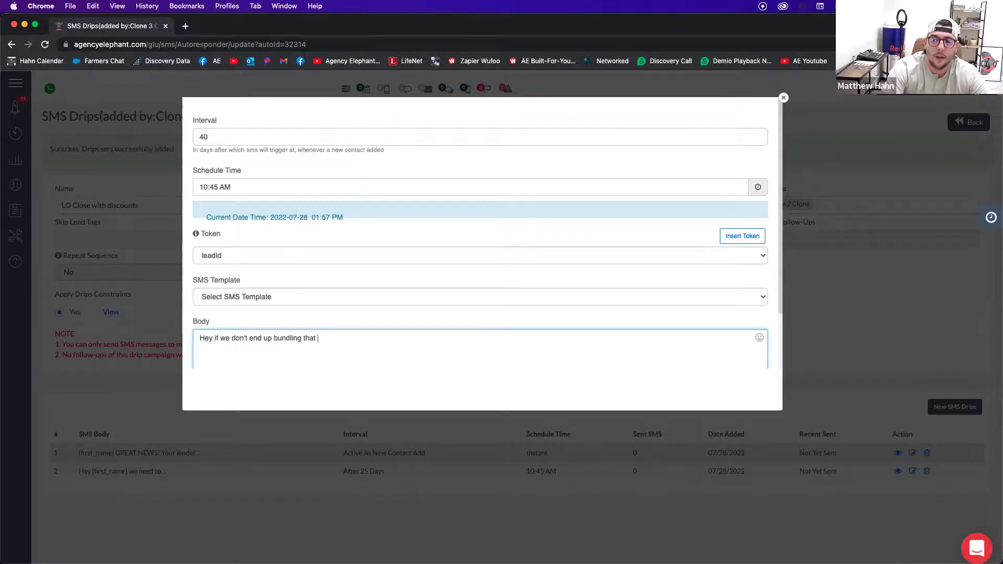
text(auto insurance in th)
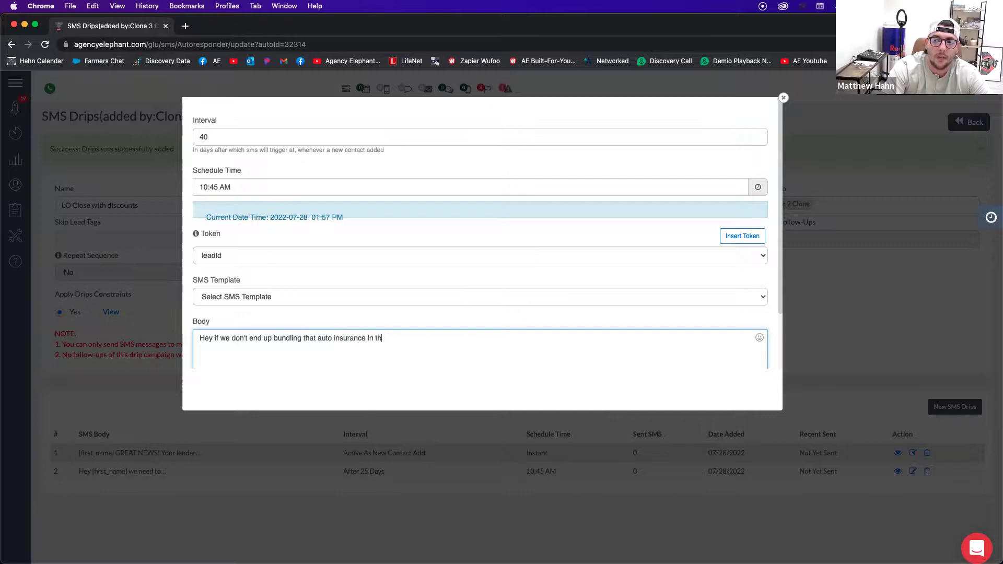
text(next day or so w)
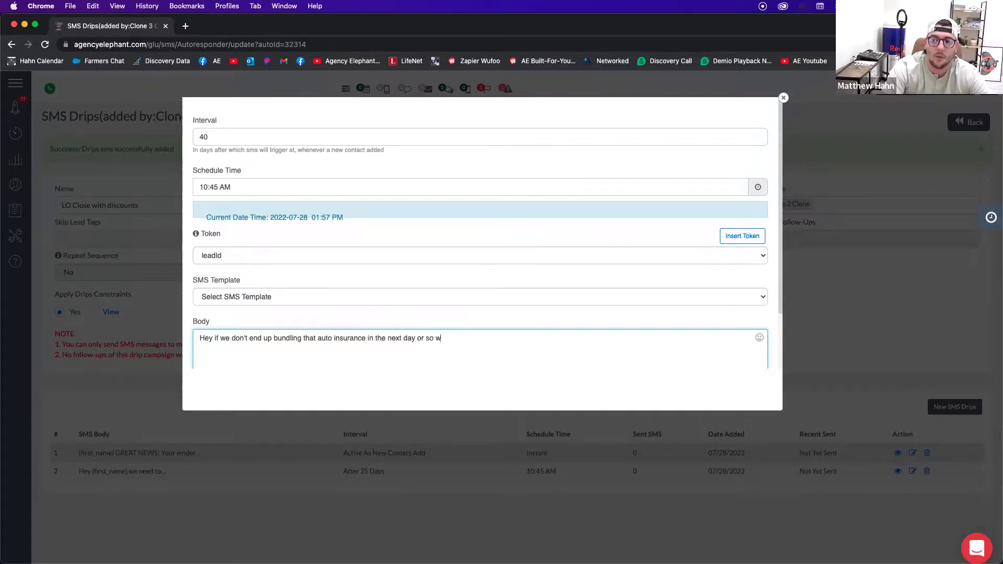
text(e will see a )
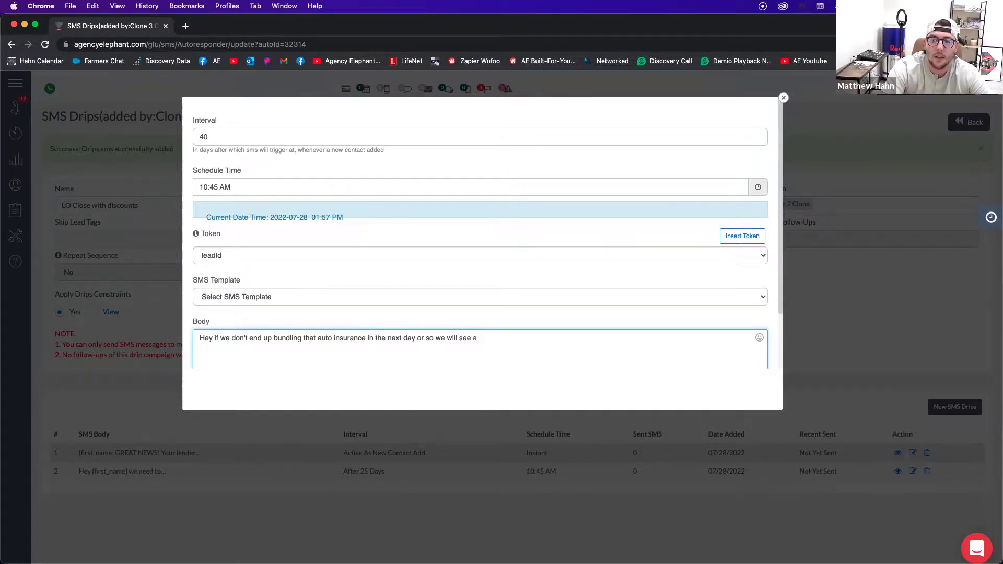
text(n additional bill o)
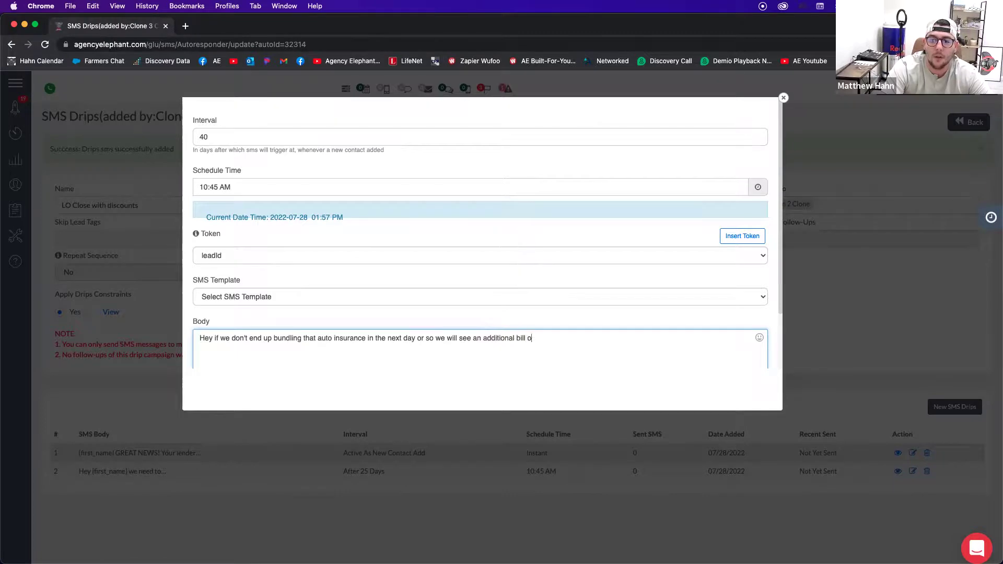
text(n)
key(BackSpace)
key(BackSpace)
key(BackSpace)
text(from the di)
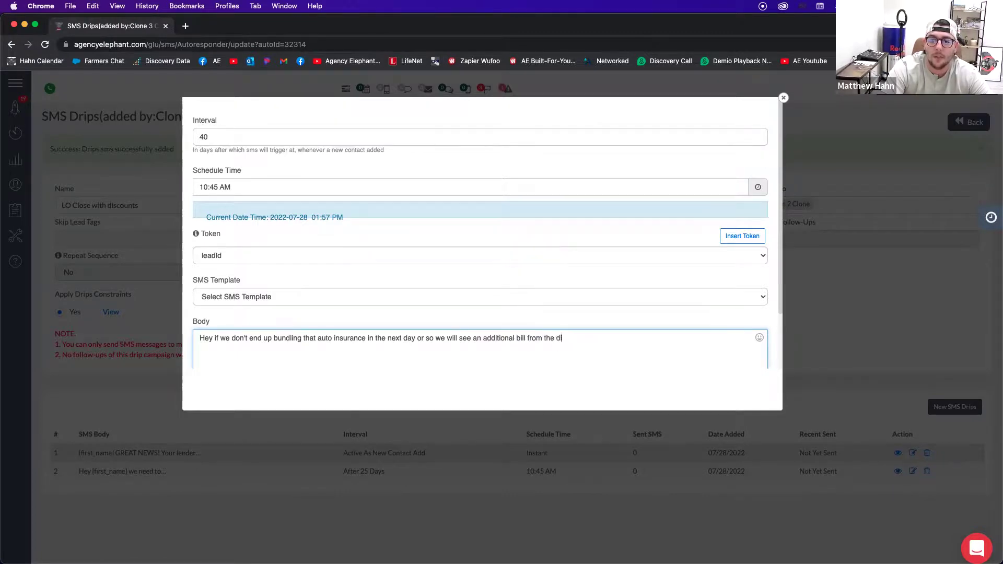
text(scount falling off. You want to review this)
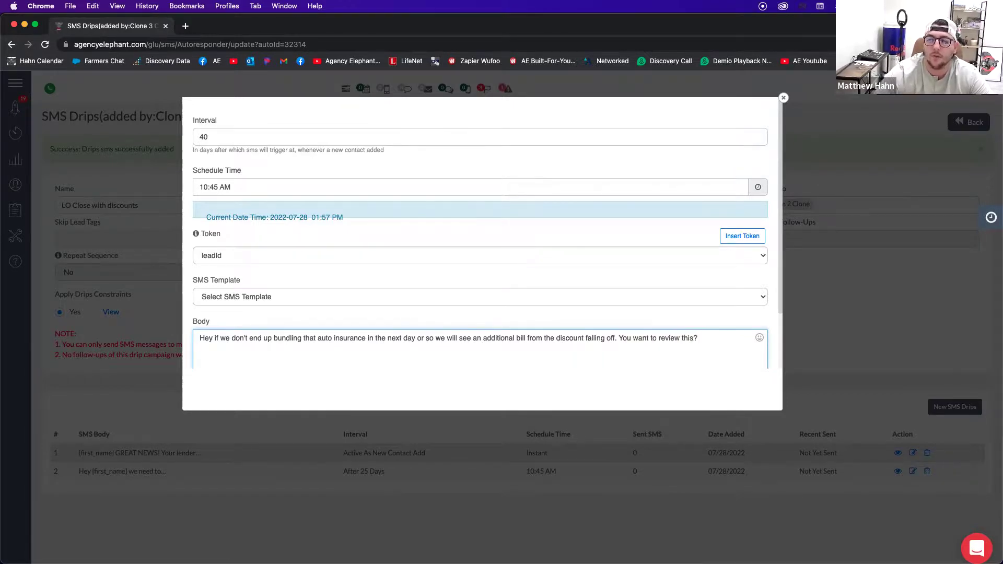
text(?)
scroll(309, 298, down, 2)
click(361, 352)
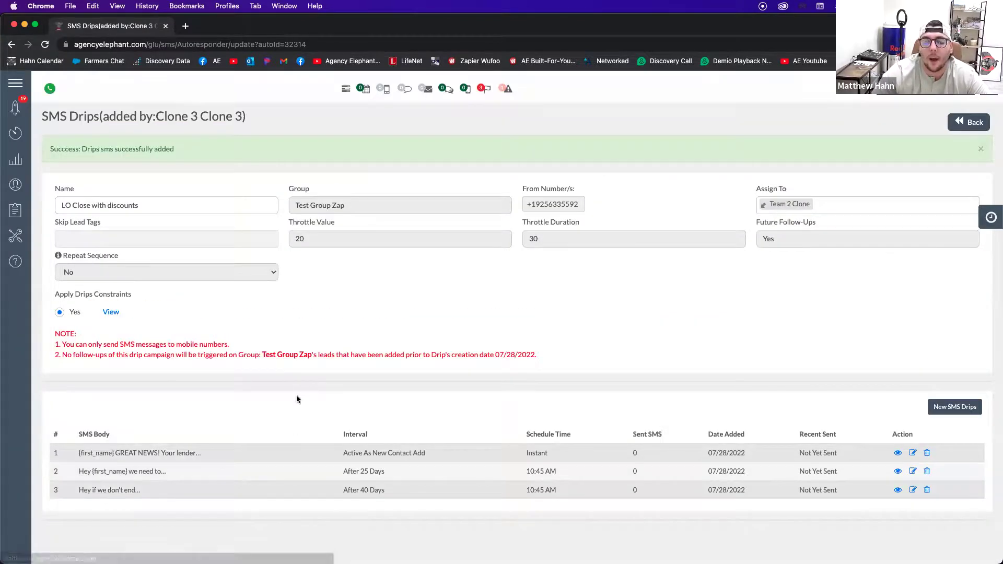
- On the Sales Pipeline board, move the $3,500 lead from Proposal into LO Close W/Discounts
mouse_move(29, 172)
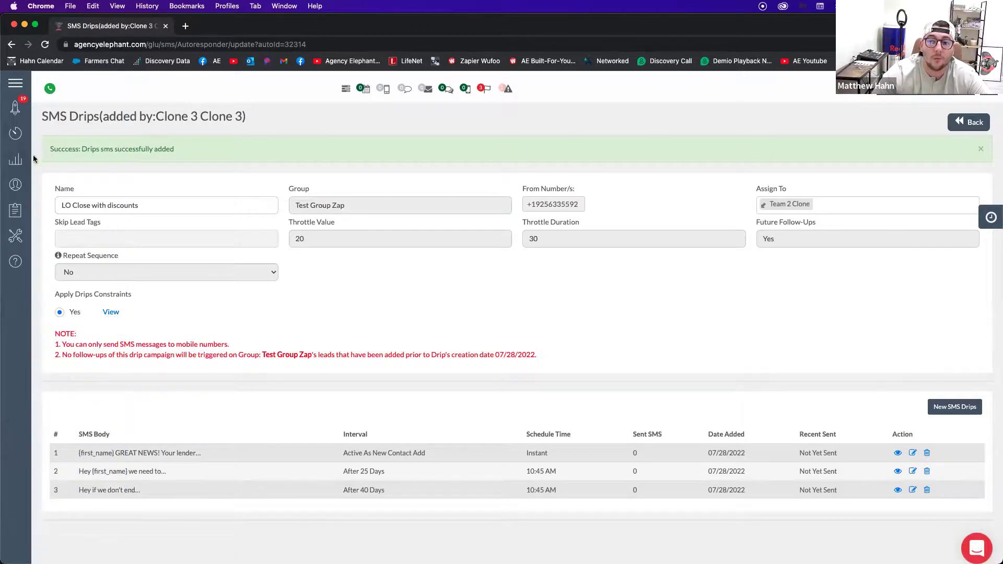
drag(137, 206, 47, 207)
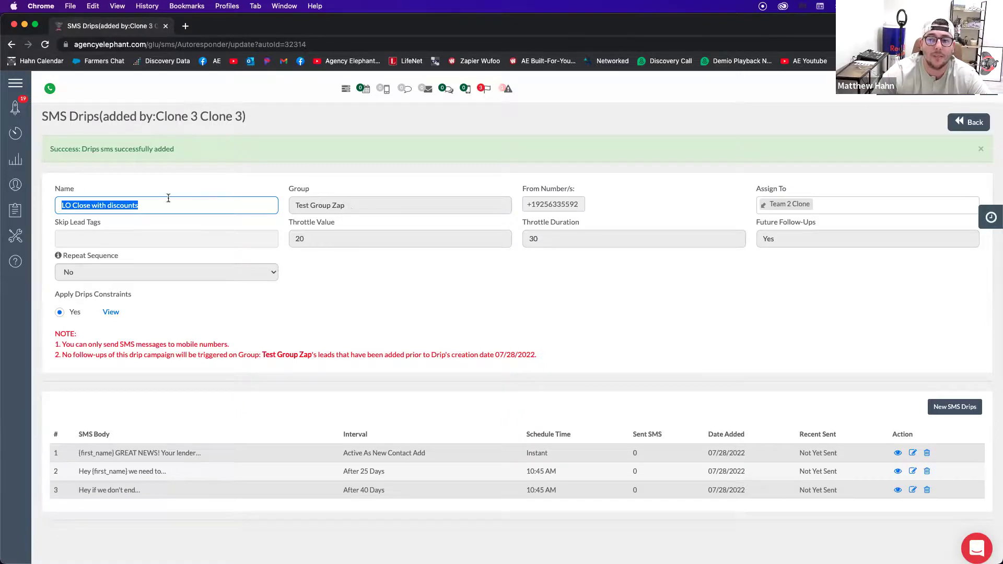
click(38, 166)
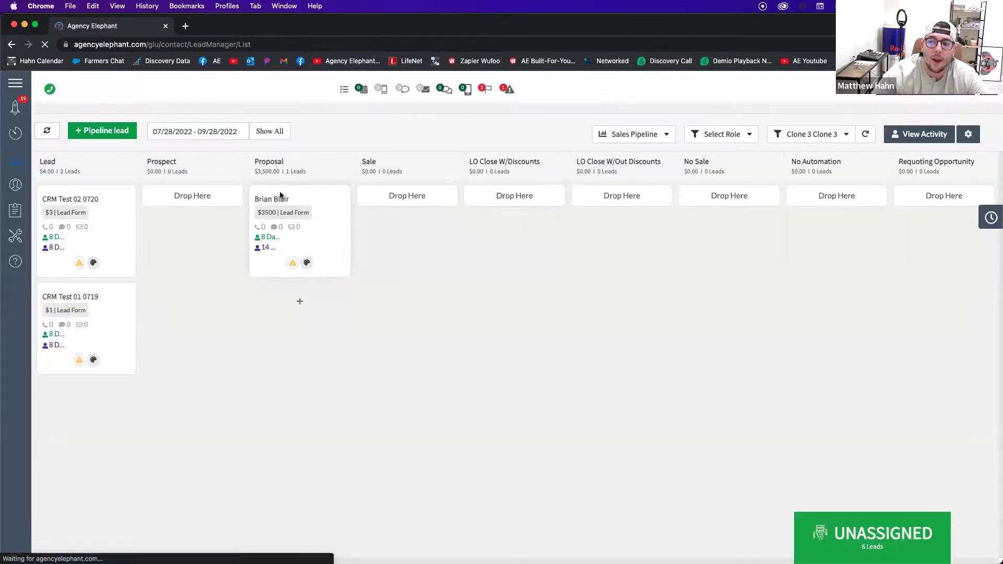
drag(565, 177, 495, 229)
click(321, 412)
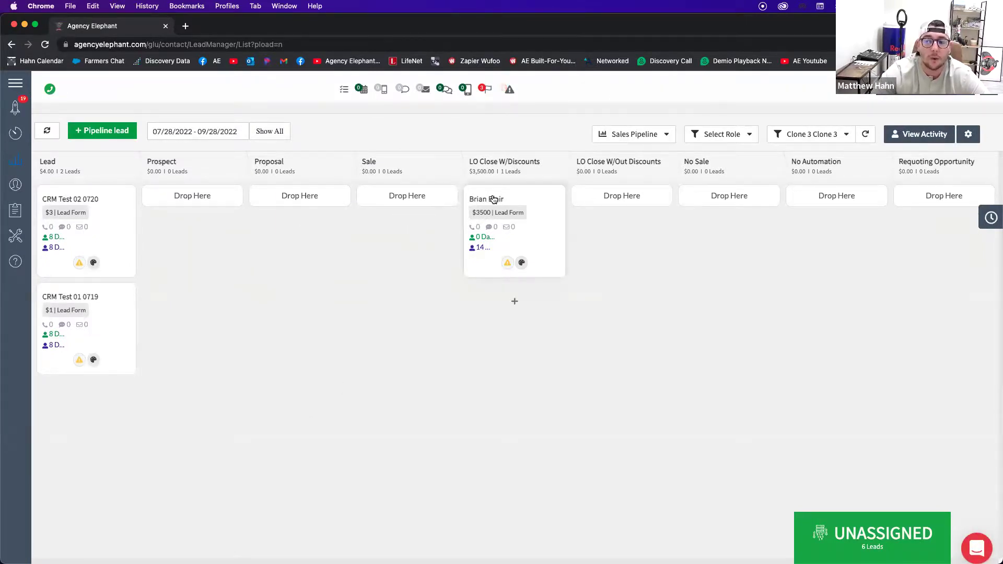
click(494, 199)
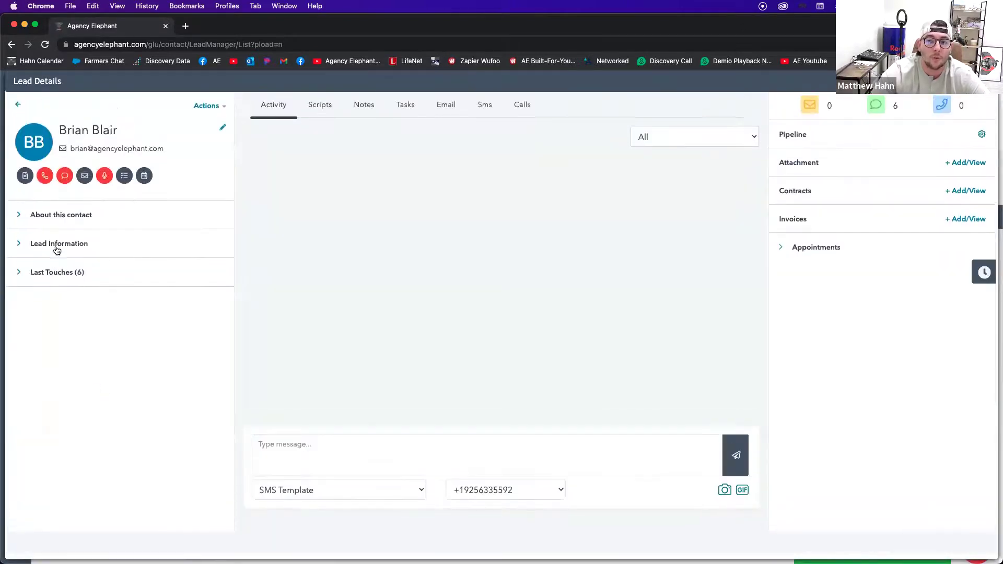
click(56, 249)
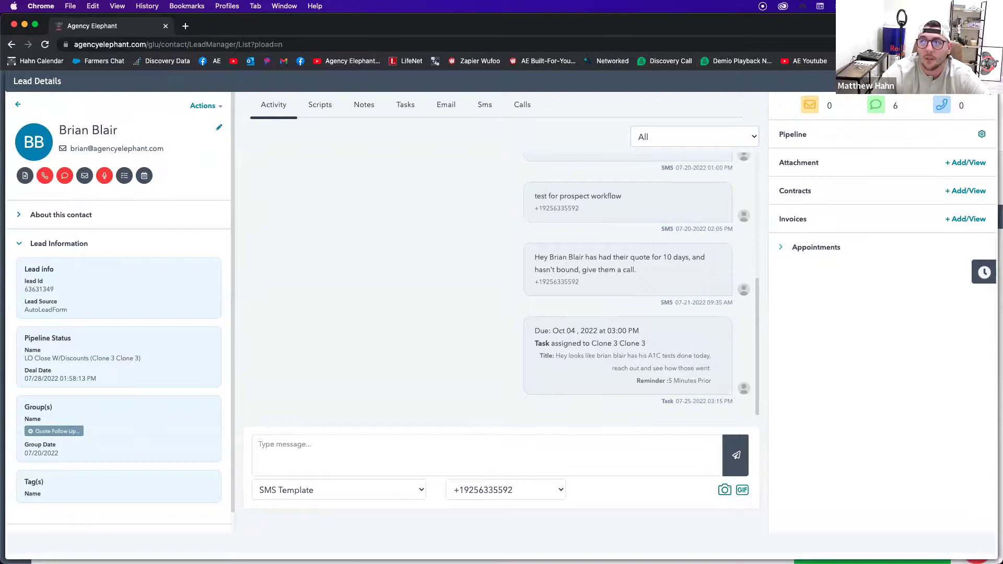
key(Escape)
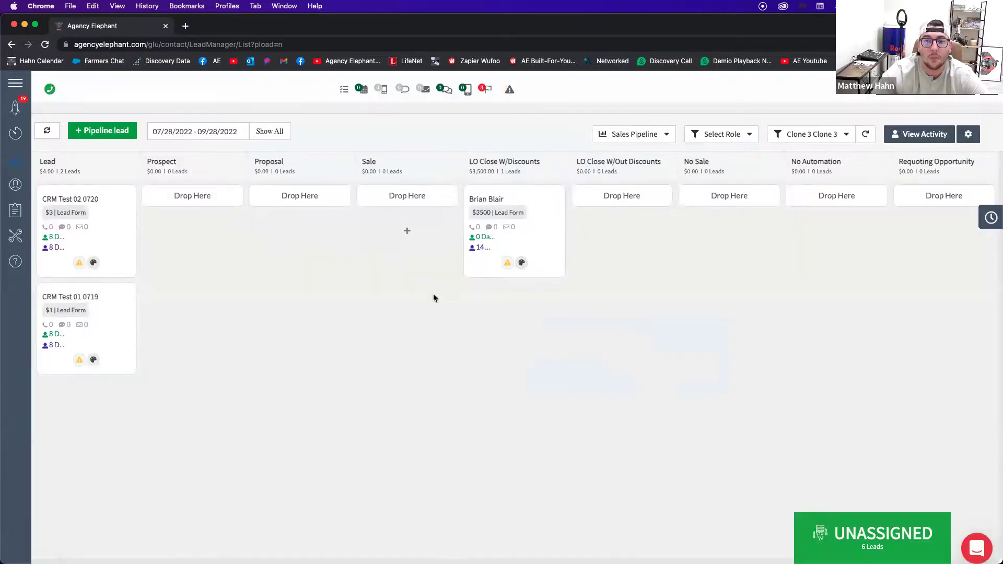